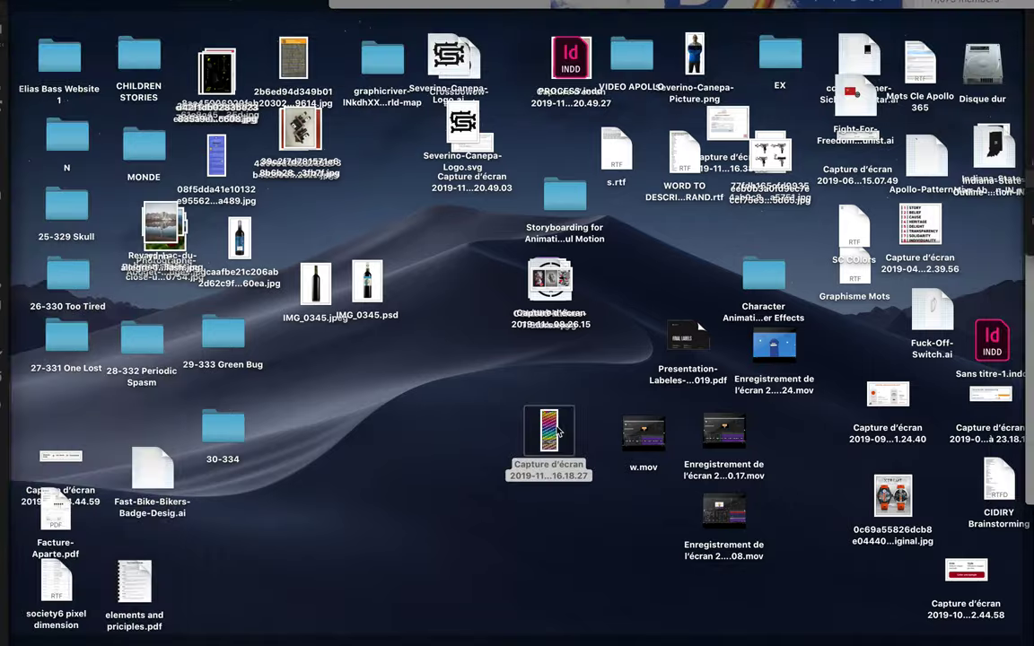
- Place the colour-swatch screenshot in the poster's upper right area and move the Layers panel screenshot off the skull
{"action": "left_click_drag", "start_coordinate": [557, 431], "coordinate": [623, 323]}
{"action": "left_click_drag", "start_coordinate": [500, 305], "coordinate": [619, 163]}
{"action": "key", "text": "Return"}
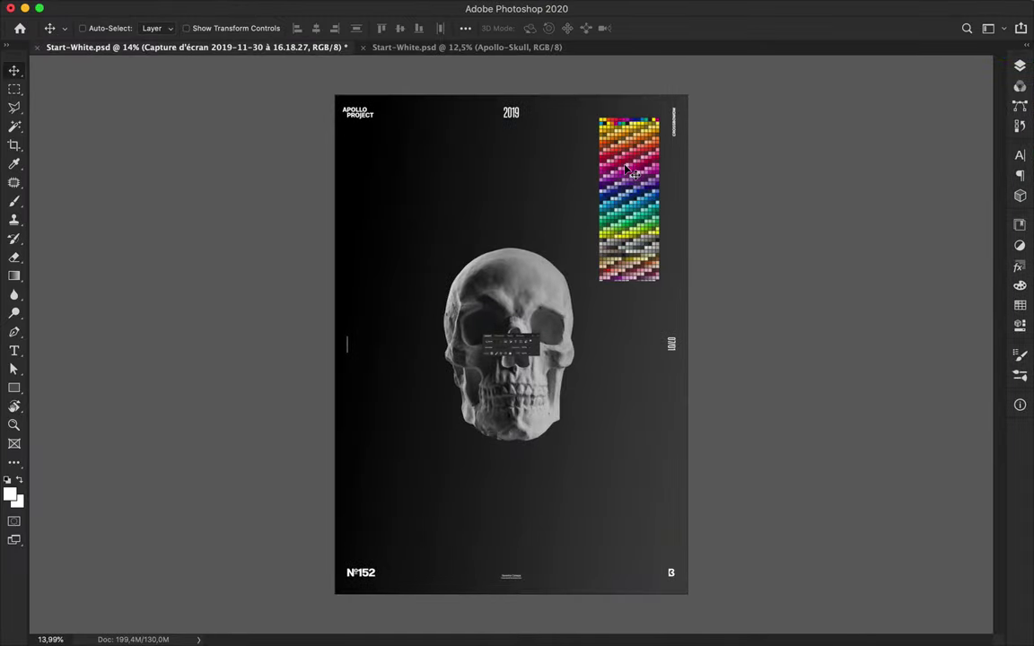
{"action": "left_click", "coordinate": [518, 300], "text": "super"}
{"action": "left_click_drag", "start_coordinate": [519, 344], "coordinate": [610, 437]}
- Duplicate the skull and place the two skulls half cut off at the poster's left and right edges
{"action": "scroll", "coordinate": [531, 347], "scroll_direction": "up", "scroll_amount": 5}
{"action": "scroll", "coordinate": [530, 346], "scroll_direction": "down", "scroll_amount": 3}
{"action": "left_click", "coordinate": [536, 351]}
{"action": "scroll", "coordinate": [536, 352], "scroll_direction": "down", "scroll_amount": 5}
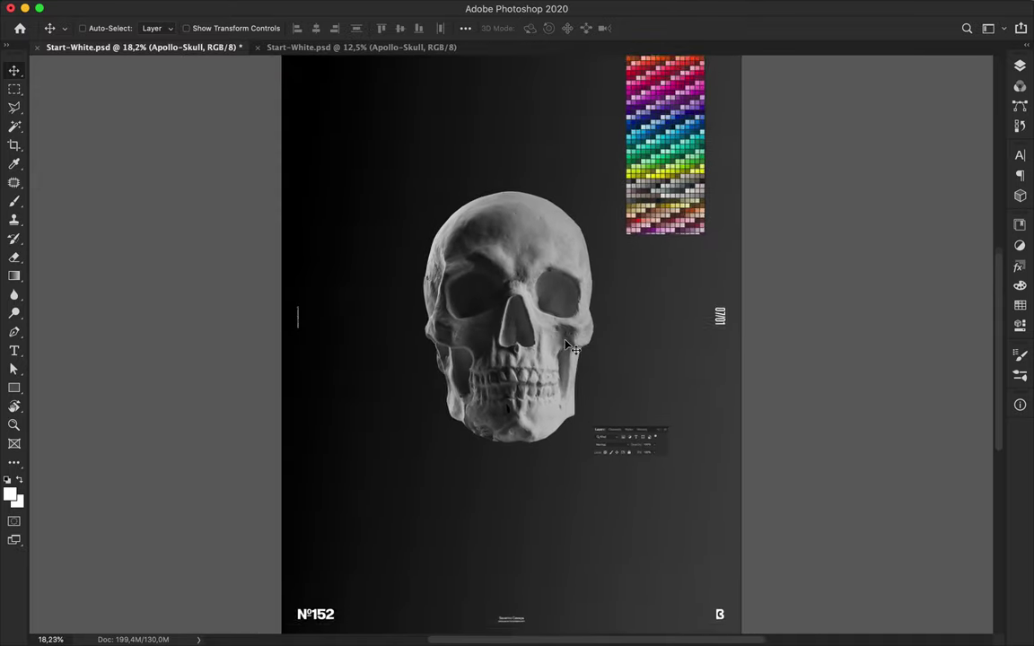
{"action": "left_click_drag", "start_coordinate": [564, 340], "coordinate": [773, 295]}
{"action": "scroll", "coordinate": [722, 203], "scroll_direction": "down", "scroll_amount": 4}
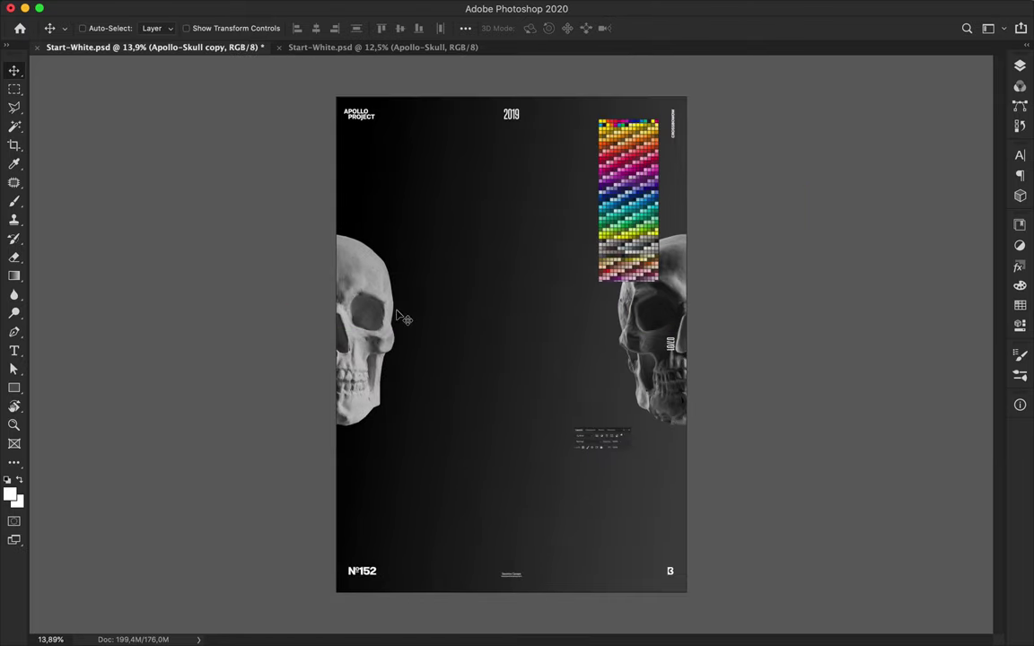
- Add a Levels adjustment above the left skull's layer with input black at 68 and input white at 216
{"action": "left_click", "coordinate": [368, 309], "text": "super"}
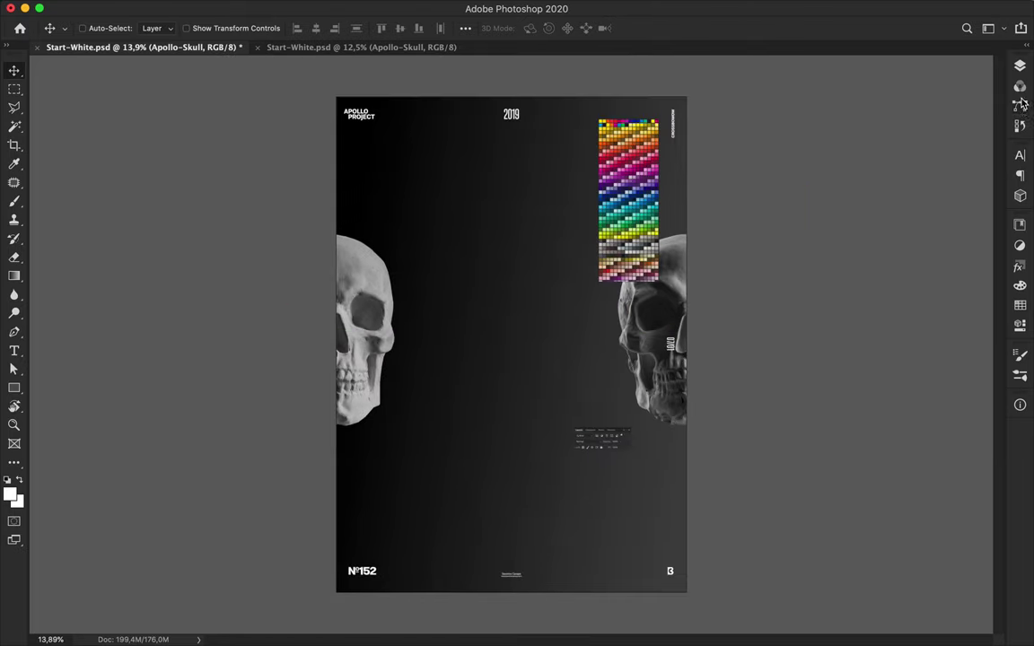
{"action": "left_click", "coordinate": [1020, 66]}
{"action": "scroll", "coordinate": [884, 391], "scroll_direction": "down", "scroll_amount": 3}
{"action": "scroll", "coordinate": [884, 391], "scroll_direction": "up", "scroll_amount": 3}
{"action": "left_click", "coordinate": [836, 135]}
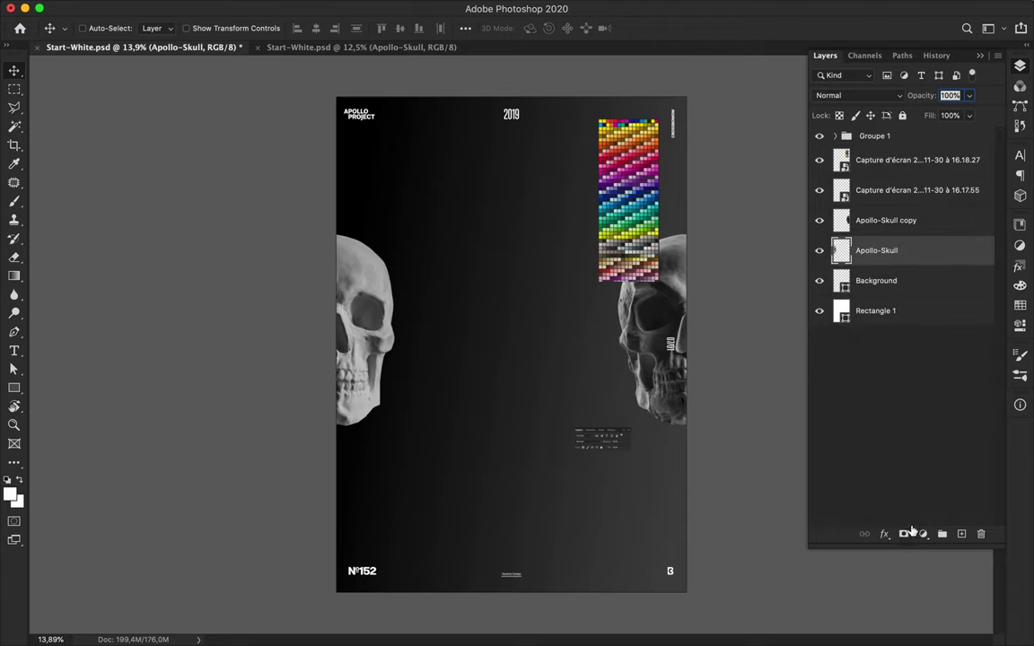
{"action": "left_click", "coordinate": [922, 533]}
{"action": "left_click", "coordinate": [936, 545]}
{"action": "left_click_drag", "start_coordinate": [812, 365], "coordinate": [858, 364]}
{"action": "left_click_drag", "start_coordinate": [985, 365], "coordinate": [960, 367]}
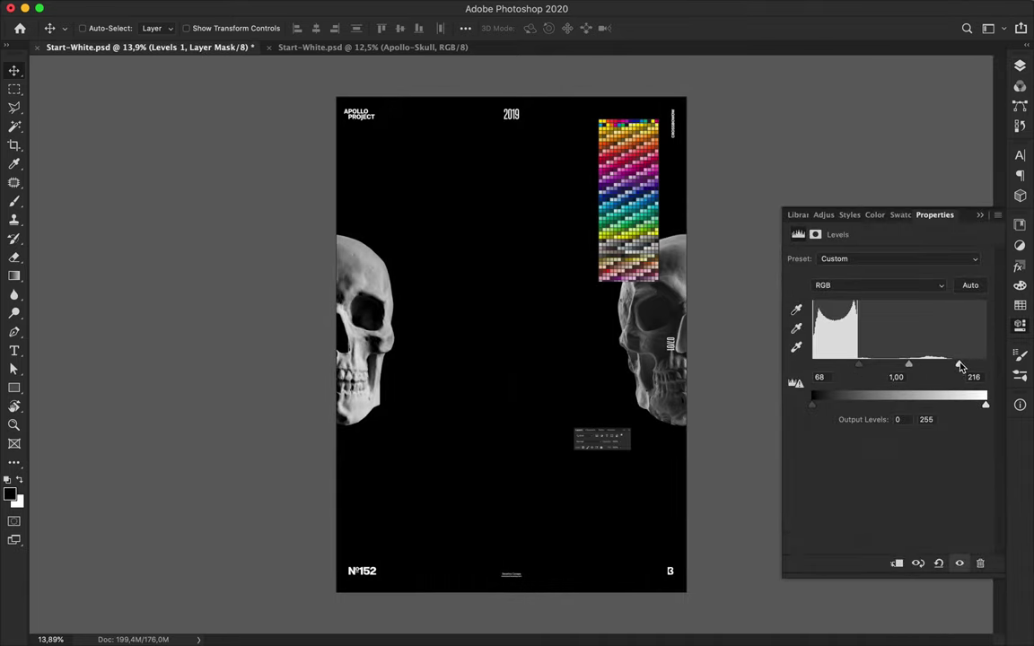
- Clip the Levels adjustment to the left skull's layer so it affects only that skull
{"action": "left_click", "coordinate": [1019, 66]}
{"action": "left_click_drag", "start_coordinate": [941, 47], "coordinate": [1031, 34]}
{"action": "mouse_move", "coordinate": [909, 255]}
{"action": "left_mouse_down"}
{"action": "mouse_move", "coordinate": [905, 212]}
{"action": "mouse_move", "coordinate": [905, 255]}
{"action": "left_mouse_up"}
{"action": "left_click", "coordinate": [901, 266], "text": "alt"}
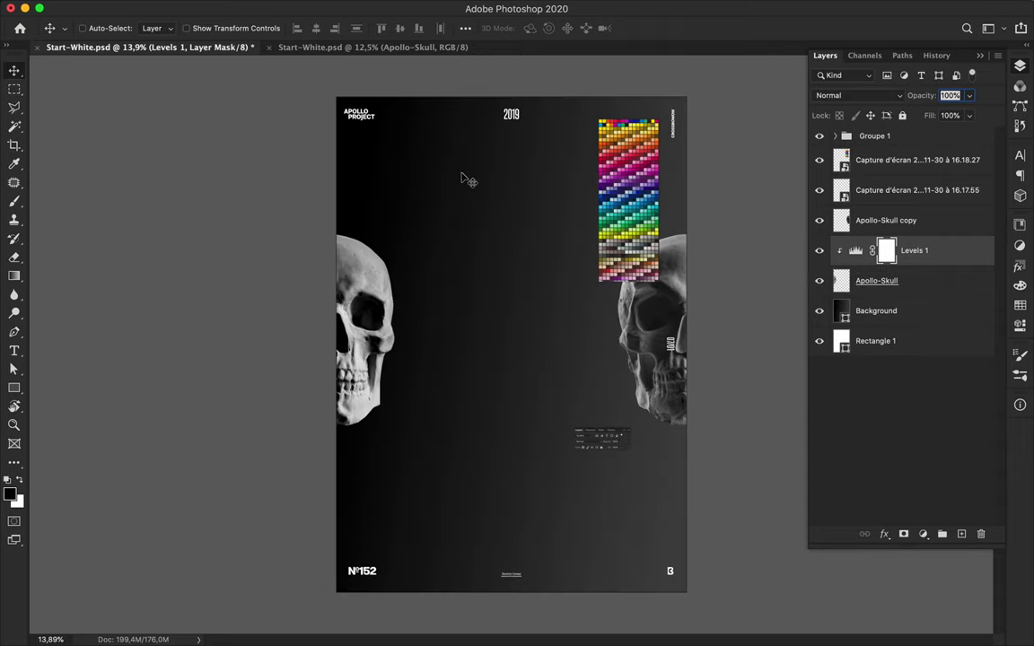
- Shift the colour swatches slightly down and move the Layers panel screenshot towards the poster's centre
{"action": "left_click_drag", "start_coordinate": [617, 199], "coordinate": [603, 217]}
{"action": "left_click_drag", "start_coordinate": [627, 450], "coordinate": [478, 369]}
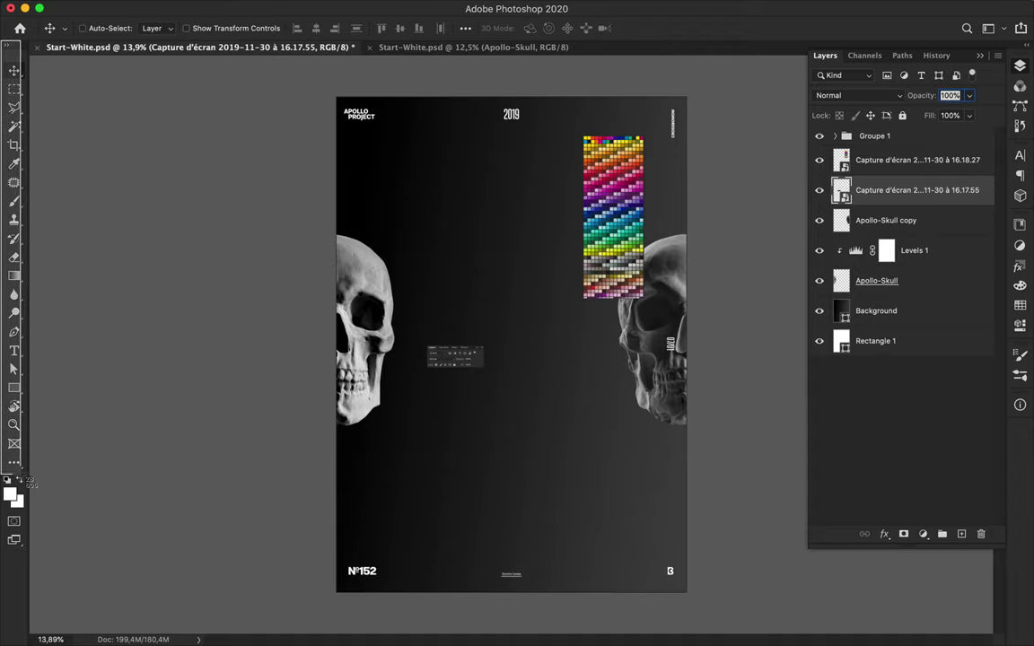
- Capture a screenshot of the vertical tools bar and place it in the poster document
{"action": "left_click_drag", "start_coordinate": [29, 555], "coordinate": [29, 556]}
{"action": "left_click_drag", "start_coordinate": [1013, 587], "coordinate": [616, 392]}
{"action": "key", "text": "Return"}
- Position the tools bar screenshot along the poster's left edge and continue the strip downwards with a duplicate
{"action": "left_click_drag", "start_coordinate": [512, 307], "coordinate": [353, 289]}
{"action": "scroll", "coordinate": [353, 292], "scroll_direction": "up", "scroll_amount": 8}
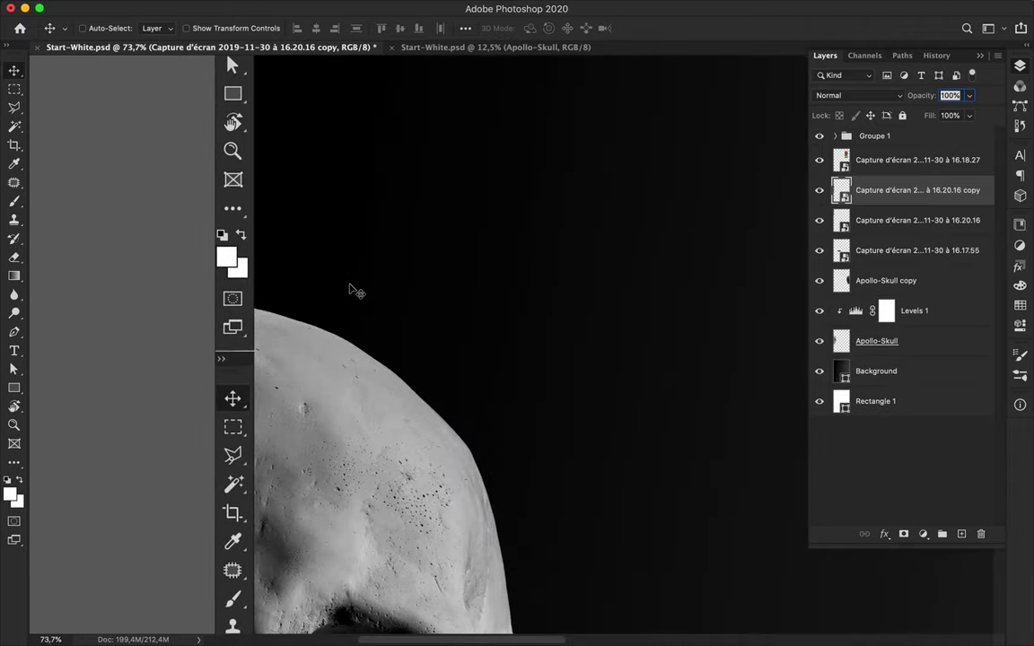
{"action": "scroll", "coordinate": [557, 193], "scroll_direction": "down", "scroll_amount": 4}
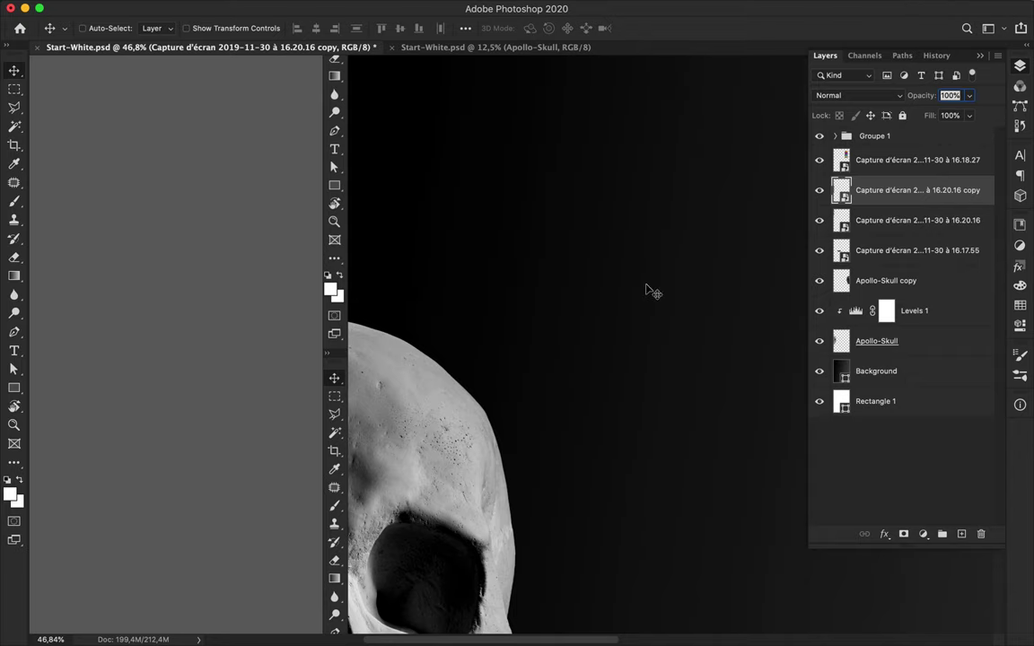
{"action": "scroll", "coordinate": [696, 239], "scroll_direction": "down", "scroll_amount": 5}
{"action": "scroll", "coordinate": [648, 289], "scroll_direction": "down", "scroll_amount": 5}
- Add another tools bar copy rotated 180° and line it up beneath the strip on the poster's left edge
{"action": "left_click_drag", "start_coordinate": [456, 151], "coordinate": [492, 302]}
{"action": "key", "text": "super+t"}
{"action": "left_click_drag", "start_coordinate": [474, 185], "coordinate": [533, 542]}
{"action": "key", "text": "Return"}
{"action": "left_click_drag", "start_coordinate": [476, 267], "coordinate": [398, 258]}
{"action": "scroll", "coordinate": [437, 287], "scroll_direction": "up", "scroll_amount": 8}
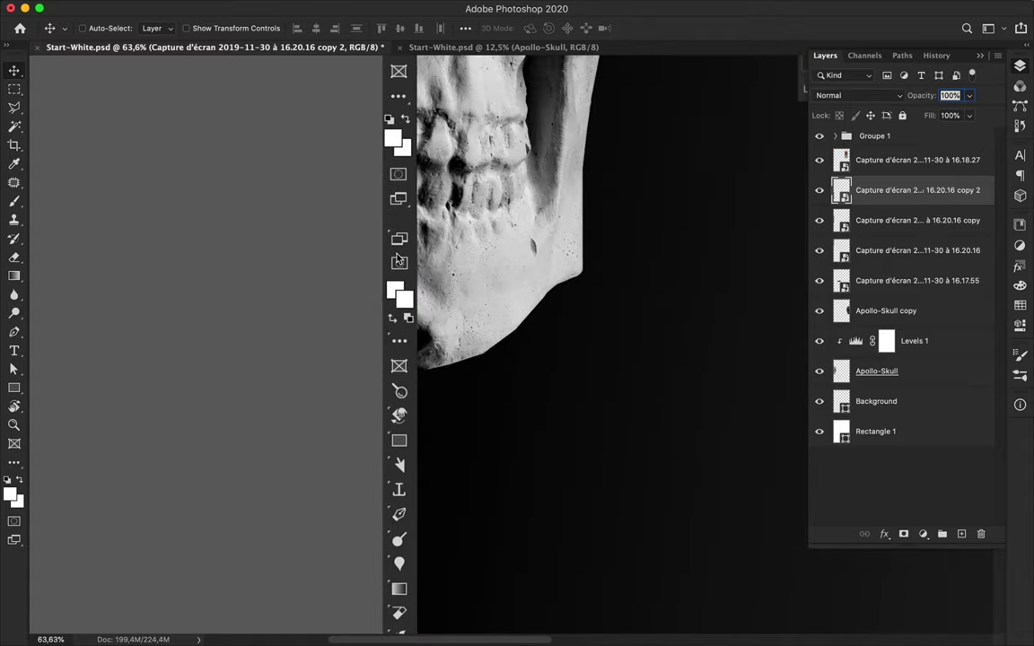
{"action": "scroll", "coordinate": [418, 239], "scroll_direction": "down", "scroll_amount": 3}
{"action": "scroll", "coordinate": [421, 241], "scroll_direction": "down", "scroll_amount": 5}
{"action": "scroll", "coordinate": [530, 238], "scroll_direction": "down", "scroll_amount": 4}
{"action": "scroll", "coordinate": [529, 238], "scroll_direction": "down", "scroll_amount": 1}
- Duplicate the tools bar once more to extend the left-edge strip down to the poster's bottom
{"action": "left_click_drag", "start_coordinate": [441, 224], "coordinate": [440, 514]}
{"action": "left_click_drag", "start_coordinate": [448, 478], "coordinate": [446, 481]}
{"action": "scroll", "coordinate": [446, 480], "scroll_direction": "up", "scroll_amount": 10}
{"action": "scroll", "coordinate": [449, 347], "scroll_direction": "down", "scroll_amount": 2}
{"action": "left_click_drag", "start_coordinate": [449, 346], "coordinate": [449, 350]}
{"action": "scroll", "coordinate": [506, 340], "scroll_direction": "down", "scroll_amount": 9}
- Change the poster number text in the bottom corner to 344
{"action": "double_click", "coordinate": [549, 392]}
{"action": "type", "text": "3"}
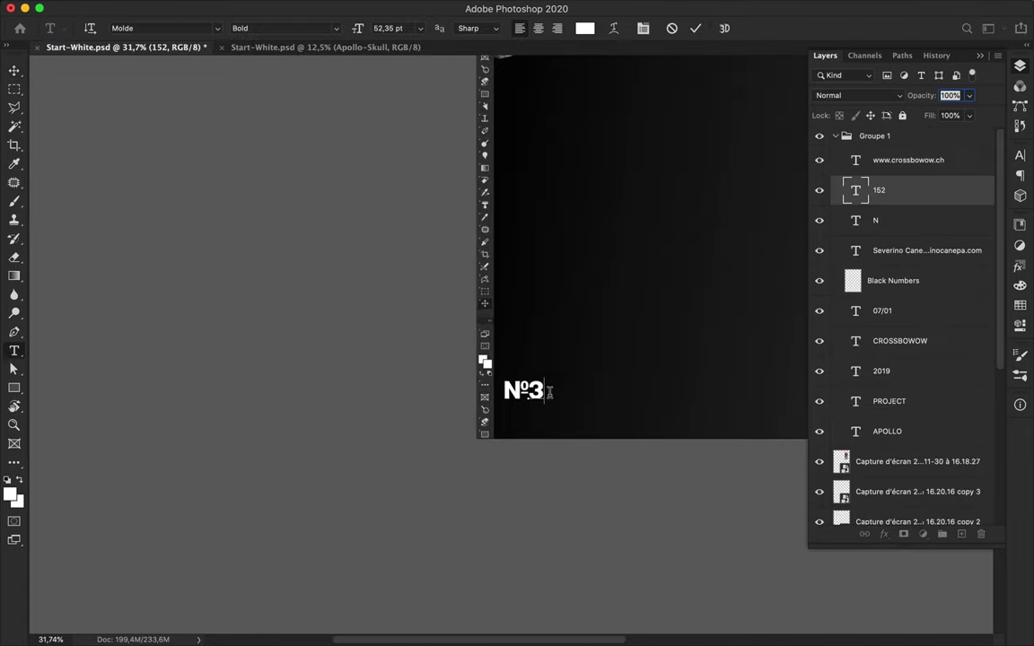
{"action": "type", "text": "44"}
{"action": "key", "text": "Escape"}
- Delete the N text layer and the Black Numbers layer that accompany the poster number
{"action": "key", "text": "v"}
{"action": "left_click", "coordinate": [526, 386], "text": "super"}
{"action": "key", "text": "Delete"}
{"action": "left_click", "coordinate": [520, 393], "text": "super"}
{"action": "key", "text": "Delete"}
{"action": "scroll", "coordinate": [554, 361], "scroll_direction": "down", "scroll_amount": 7}
{"action": "scroll", "coordinate": [553, 363], "scroll_direction": "down", "scroll_amount": 1}
{"action": "left_click", "coordinate": [376, 588]}
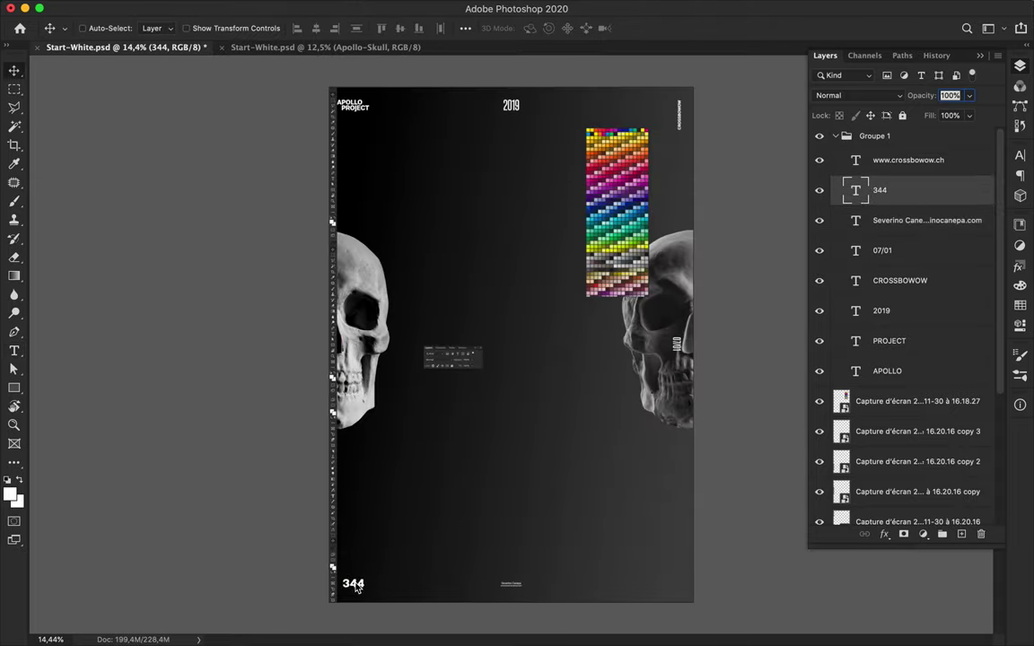
- Nudge the left skull inward, duplicate the colour swatches onto the right skull and stack the copy directly above that skull's layer
{"action": "left_click_drag", "start_coordinate": [361, 314], "coordinate": [369, 313]}
{"action": "left_click_drag", "start_coordinate": [623, 235], "coordinate": [680, 355]}
{"action": "left_click_drag", "start_coordinate": [822, 274], "coordinate": [873, 449]}
- Try clipping the swatch copy to the right skull and preview different blend modes on it
{"action": "left_click", "coordinate": [872, 448], "text": "alt"}
{"action": "left_click", "coordinate": [857, 95]}
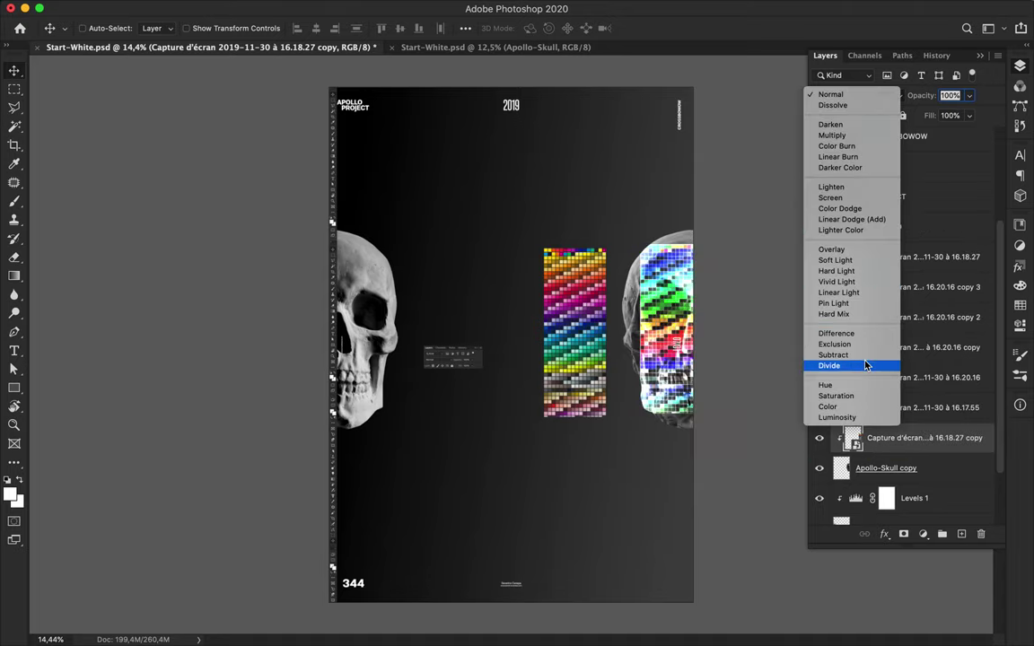
{"action": "left_click", "coordinate": [691, 307]}
{"action": "left_click_drag", "start_coordinate": [691, 307], "coordinate": [644, 298]}
{"action": "left_click", "coordinate": [860, 439], "text": "alt"}
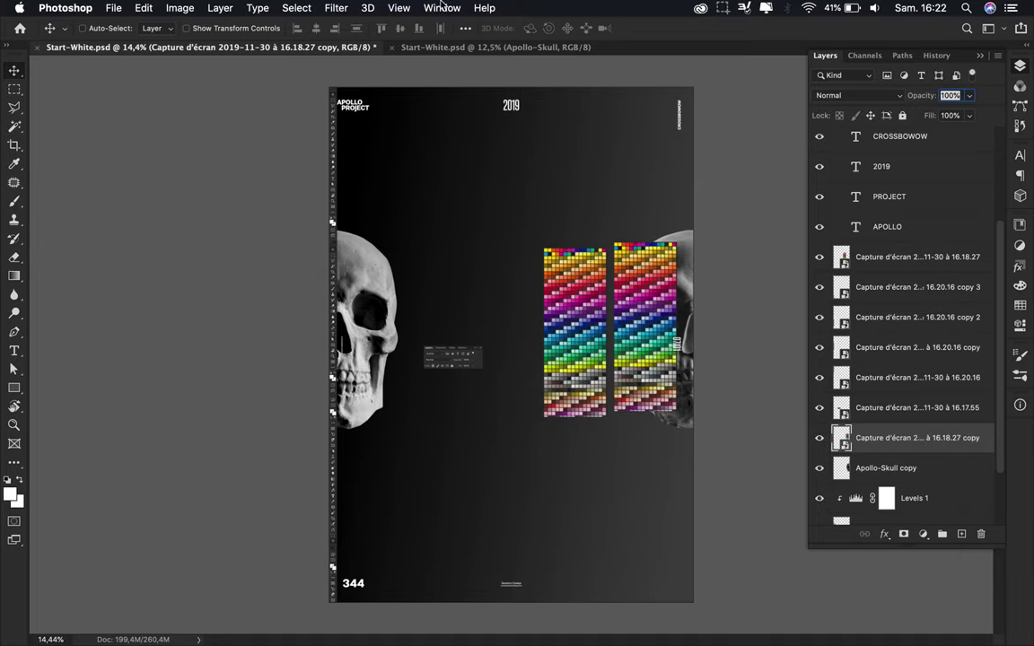
- Apply a Mosaic filter with a cell size of 166 square to the swatch copy
{"action": "left_click", "coordinate": [338, 7]}
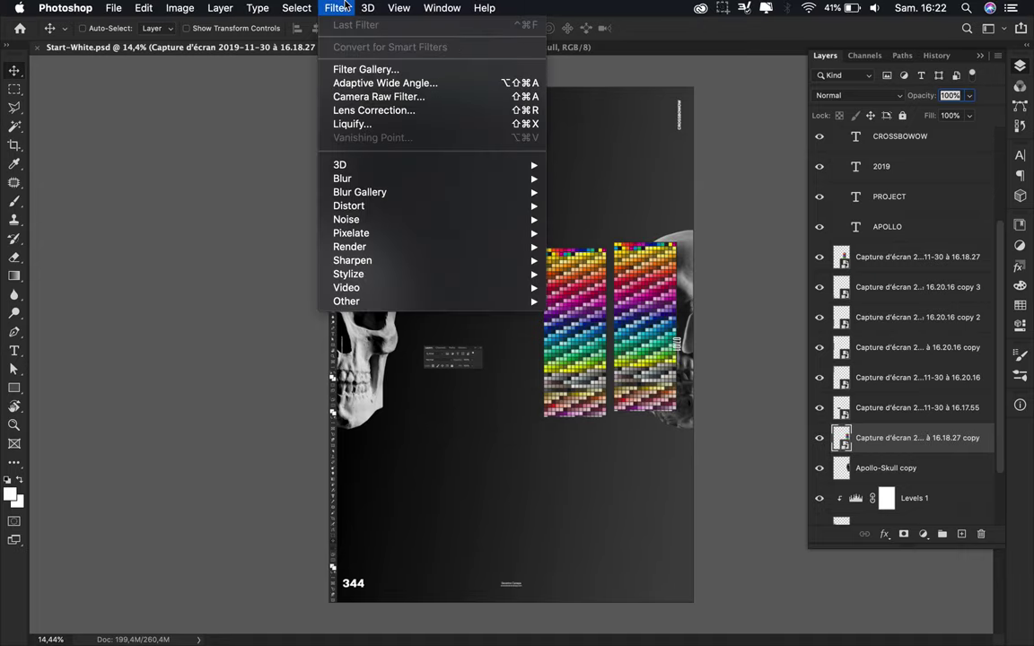
{"action": "mouse_move", "coordinate": [364, 235]}
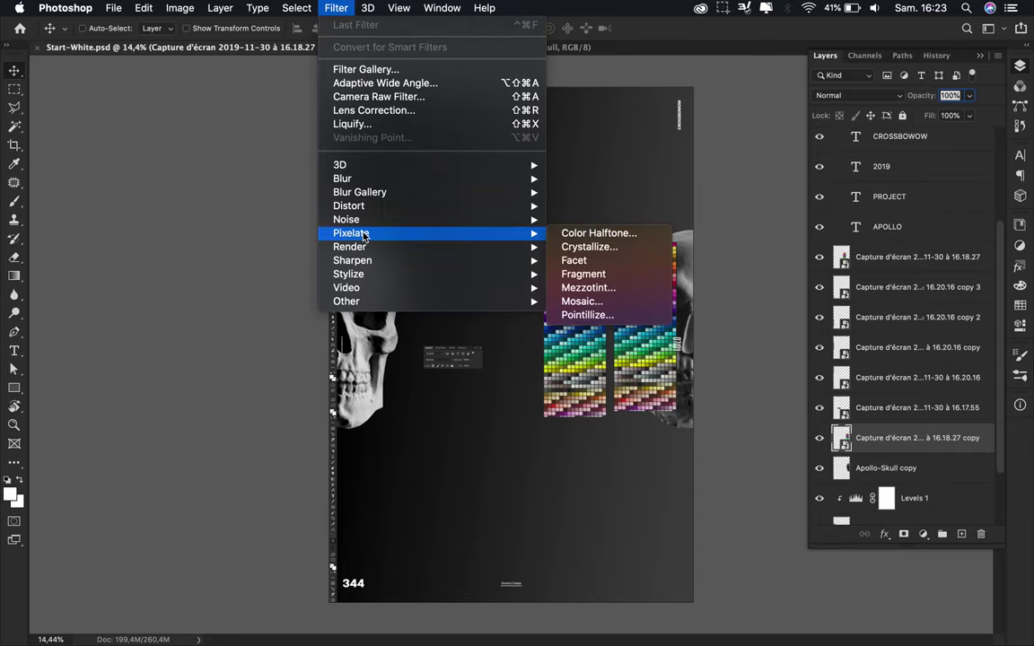
{"action": "left_click", "coordinate": [628, 300]}
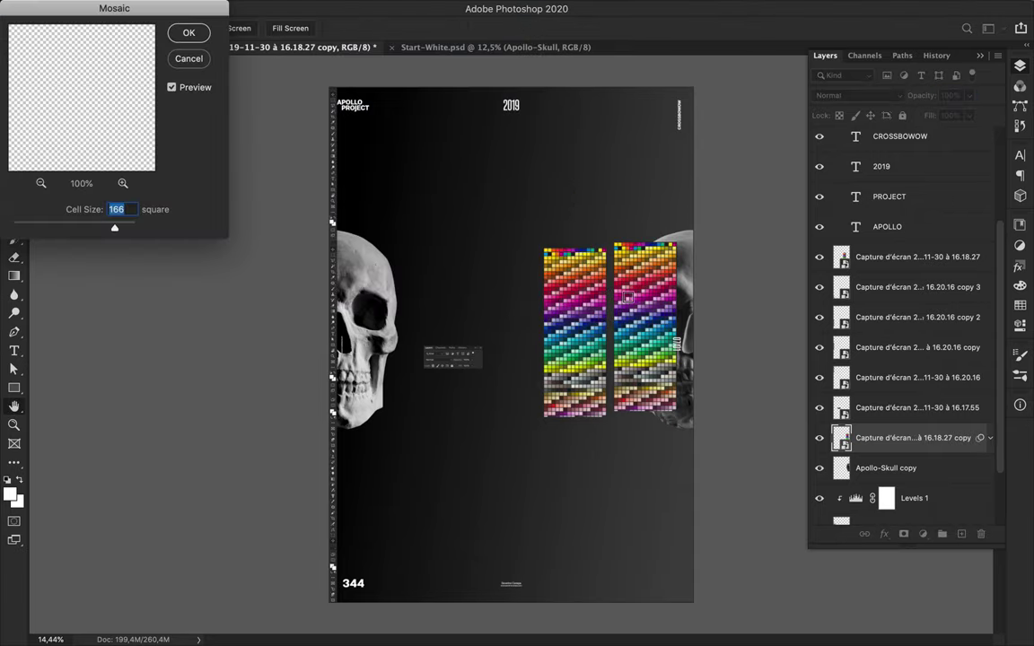
{"action": "left_click", "coordinate": [190, 36]}
- Stack the pixelated swatches just above Background, position them behind the right skull and move the original swatches lower
{"action": "scroll", "coordinate": [886, 360], "scroll_direction": "down", "scroll_amount": 4}
{"action": "left_click_drag", "start_coordinate": [885, 319], "coordinate": [898, 464]}
{"action": "left_click", "coordinate": [990, 412]}
{"action": "mouse_move", "coordinate": [617, 377]}
{"action": "left_mouse_down"}
{"action": "mouse_move", "coordinate": [628, 369]}
{"action": "mouse_move", "coordinate": [605, 351]}
{"action": "mouse_move", "coordinate": [610, 383]}
{"action": "left_mouse_up"}
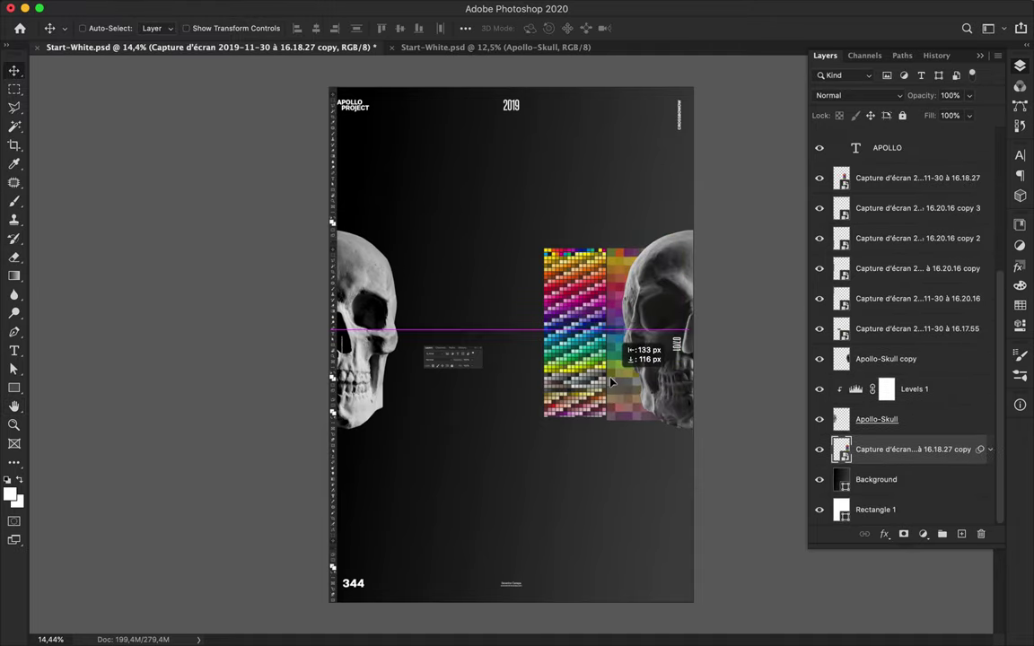
{"action": "left_click_drag", "start_coordinate": [582, 326], "coordinate": [586, 415]}
- Copy a narrow vertical strip from the pixelated swatches' left side onto a new layer
{"action": "left_click", "coordinate": [617, 290], "text": "super"}
{"action": "scroll", "coordinate": [620, 290], "scroll_direction": "up", "scroll_amount": 3}
{"action": "key", "text": "m"}
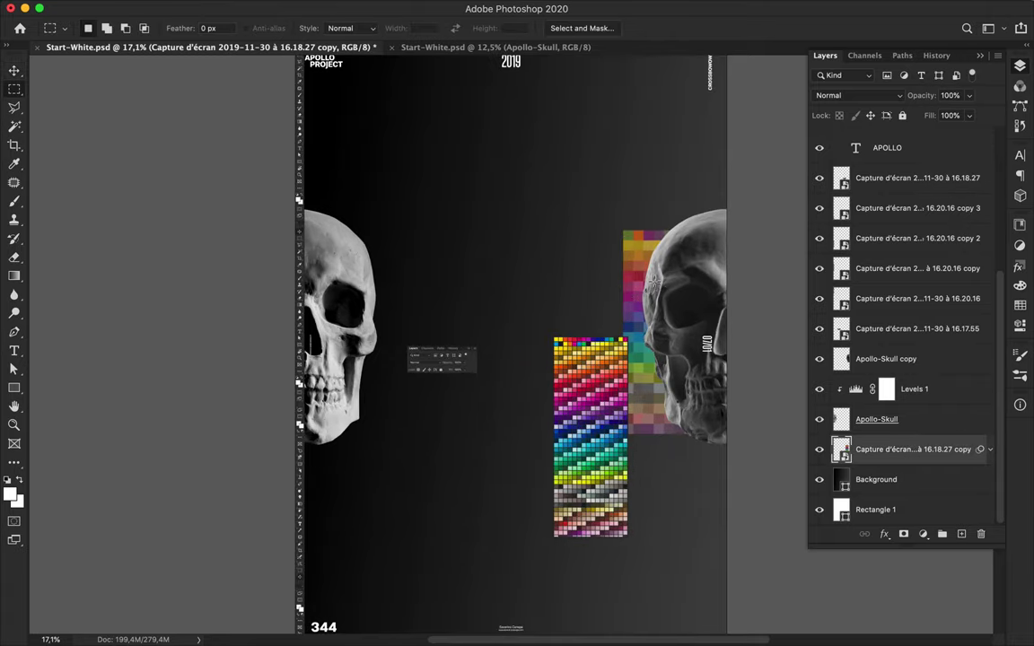
{"action": "left_click_drag", "start_coordinate": [632, 434], "coordinate": [629, 462]}
{"action": "key", "text": "super+j"}
- Stretch the copied strip horizontally across the poster to form colour bands reaching behind the left skull
{"action": "key", "text": "v"}
{"action": "left_click_drag", "start_coordinate": [624, 266], "coordinate": [629, 257]}
{"action": "key", "text": "super+t"}
{"action": "left_click_drag", "start_coordinate": [623, 327], "coordinate": [305, 339]}
{"action": "key", "text": "Return"}
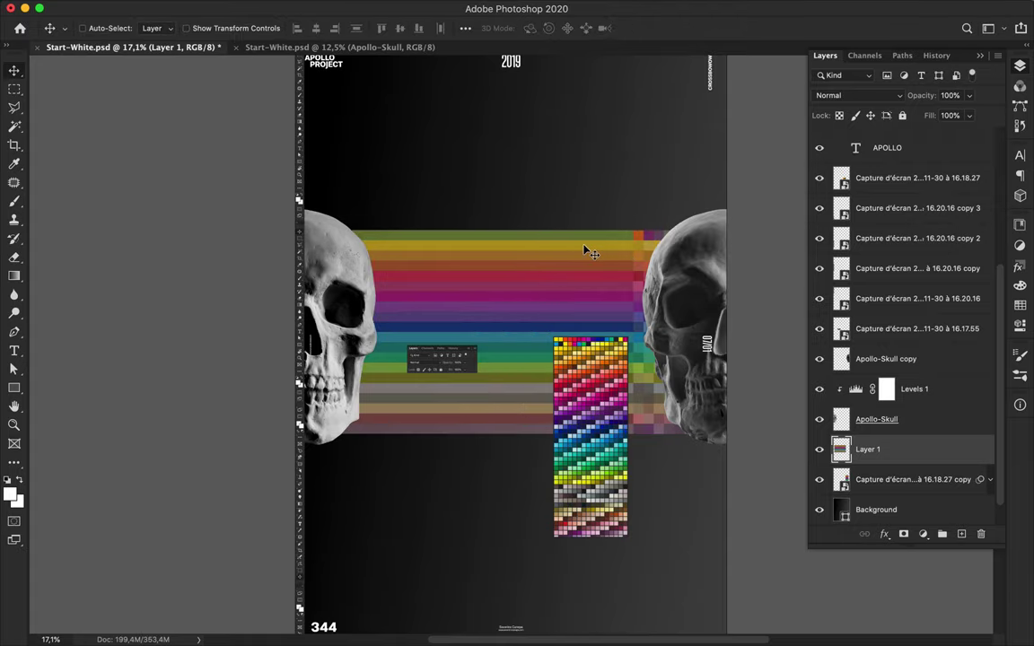
- Nudge the colour bands sideways so their right end lines up with the pixelated squares
{"action": "scroll", "coordinate": [584, 250], "scroll_direction": "up", "scroll_amount": 5}
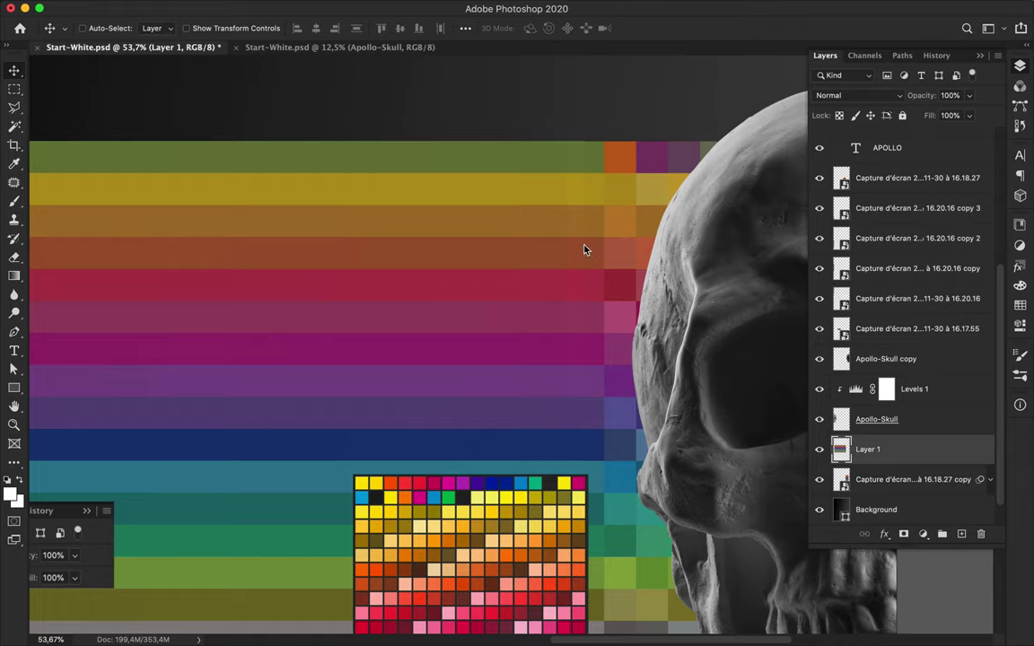
{"action": "key", "text": "shift+Right"}
{"action": "key", "text": "shift+Right"}
{"action": "key", "text": "shift+Right"}
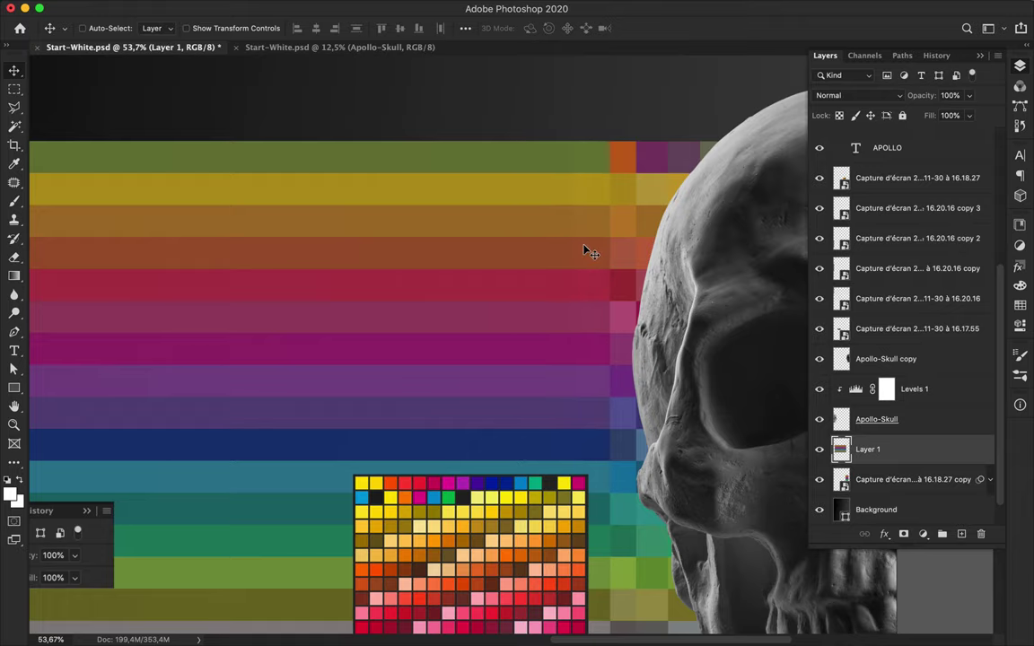
{"action": "key", "text": "shift+Left"}
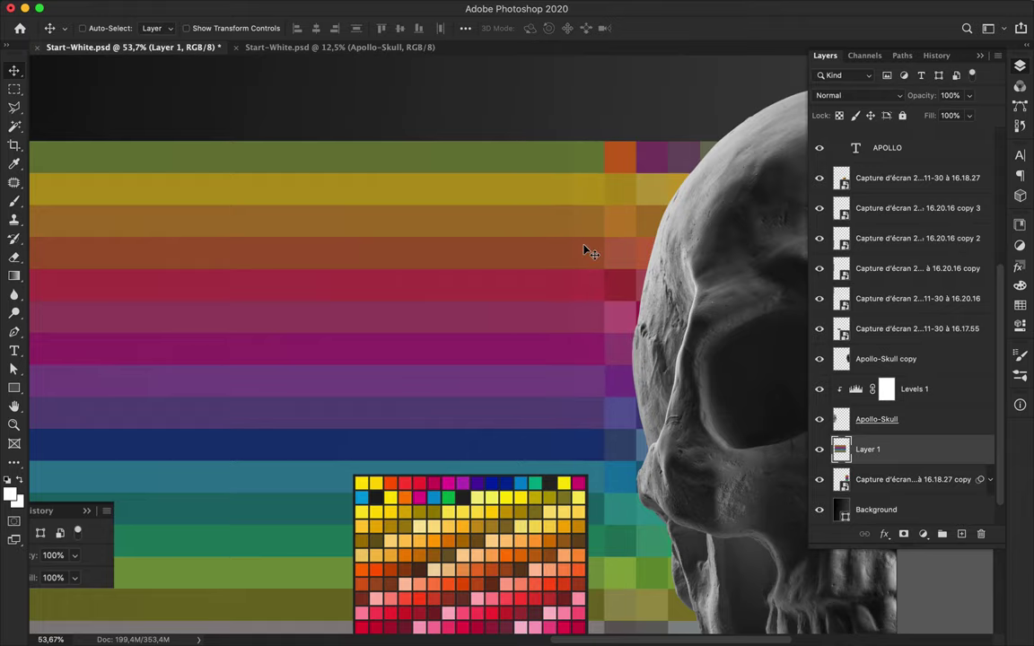
{"action": "scroll", "coordinate": [583, 252], "scroll_direction": "down", "scroll_amount": 5}
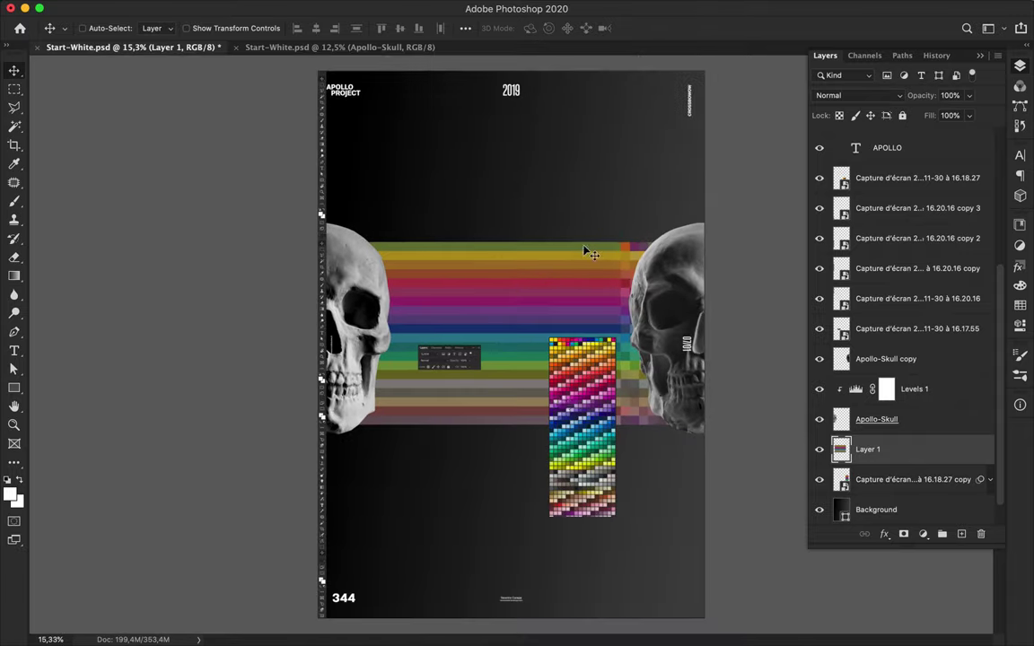
- Move the original swatches up over the bands and scatter the Layers panel screenshot with four copies below the poster's centre
{"action": "left_click", "coordinate": [584, 406], "text": "super"}
{"action": "left_click_drag", "start_coordinate": [583, 406], "coordinate": [587, 226]}
{"action": "left_click", "coordinate": [461, 362], "text": "super"}
{"action": "left_click_drag", "start_coordinate": [461, 363], "coordinate": [462, 416]}
{"action": "left_click_drag", "start_coordinate": [463, 416], "coordinate": [422, 462], "text": "alt"}
{"action": "mouse_move", "coordinate": [439, 472]}
{"action": "left_mouse_down", "text": "alt"}
{"action": "mouse_move", "coordinate": [460, 468]}
{"action": "mouse_move", "coordinate": [435, 476]}
{"action": "left_mouse_up", "text": "alt"}
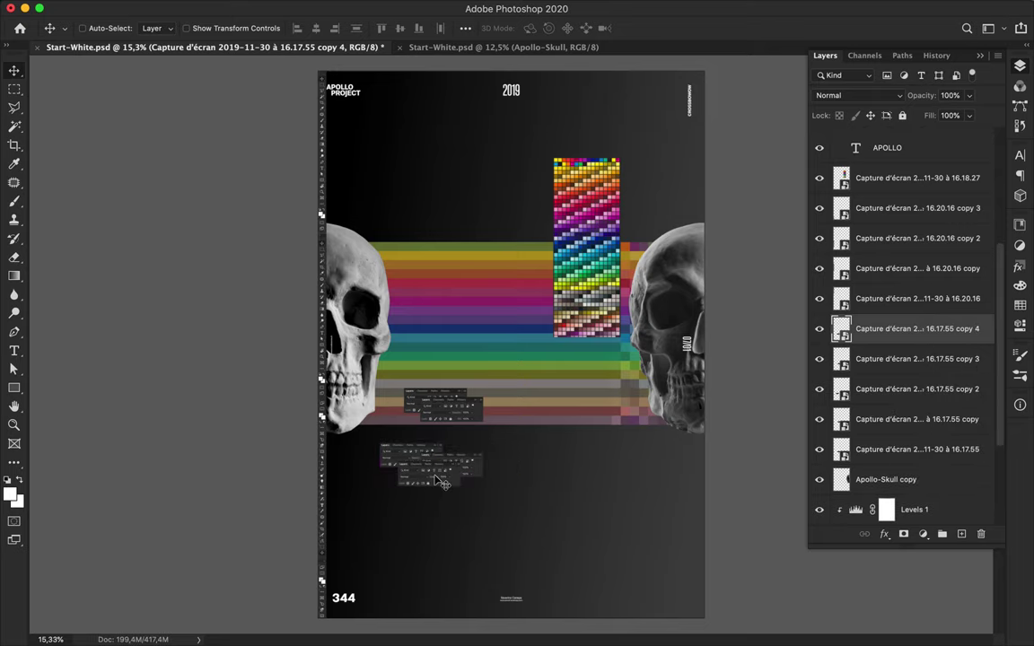
- Add a white letter A as text above the colour bands and enlarge it
{"action": "key", "text": "t"}
{"action": "left_click", "coordinate": [413, 202]}
{"action": "type", "text": "A"}
{"action": "key", "text": "super+Return"}
{"action": "key", "text": "super+t"}
{"action": "left_click_drag", "start_coordinate": [476, 249], "coordinate": [404, 234]}
{"action": "key", "text": "Return"}
- Tuck the letter A behind the left skull above the bands and place a duplicate up and to its right
{"action": "key", "text": "v"}
{"action": "left_click_drag", "start_coordinate": [889, 329], "coordinate": [929, 394]}
{"action": "left_click_drag", "start_coordinate": [398, 252], "coordinate": [403, 268]}
{"action": "left_click_drag", "start_coordinate": [404, 267], "coordinate": [441, 213], "text": "alt"}
- Convert the duplicate A to a smart object and apply Mosaic with a cell size of 166 square
{"action": "right_click", "coordinate": [962, 392]}
{"action": "left_click", "coordinate": [418, 188]}
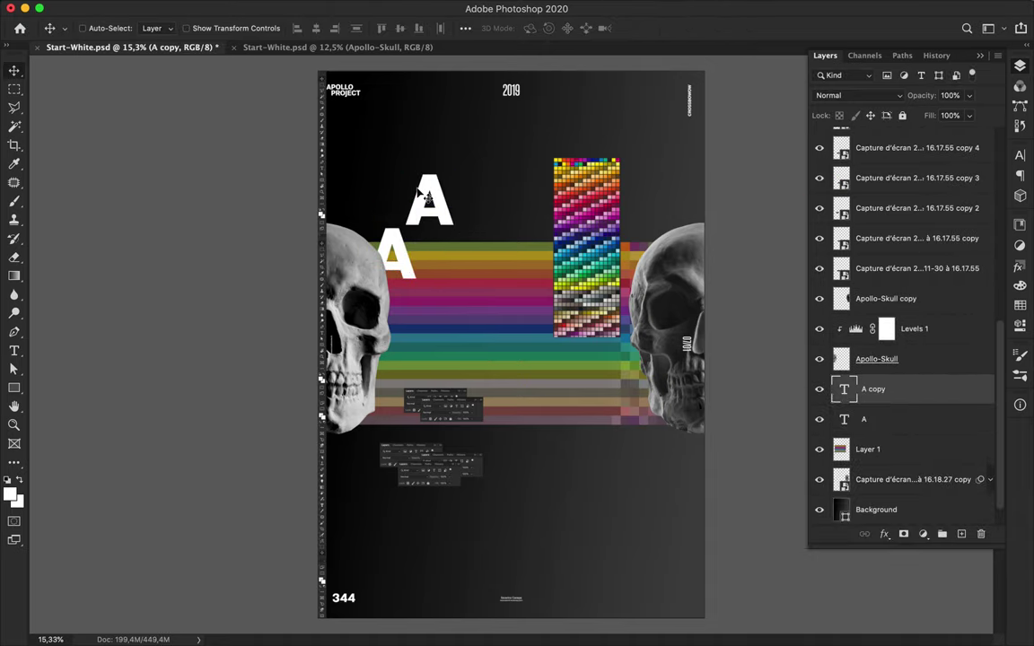
{"action": "left_click", "coordinate": [336, 7]}
{"action": "mouse_move", "coordinate": [371, 264]}
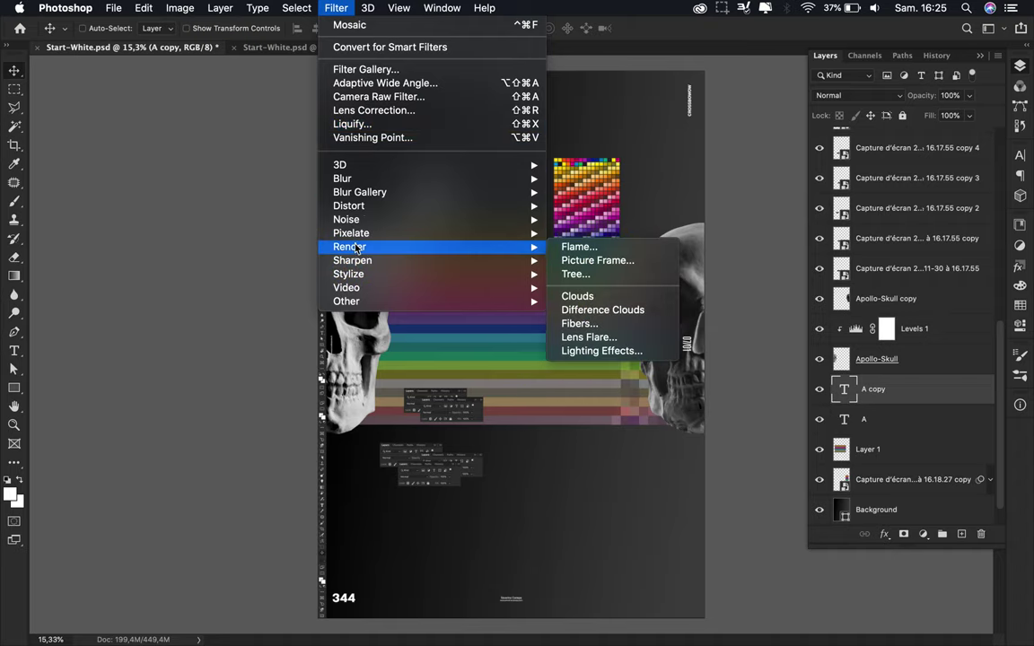
{"action": "left_click", "coordinate": [579, 301]}
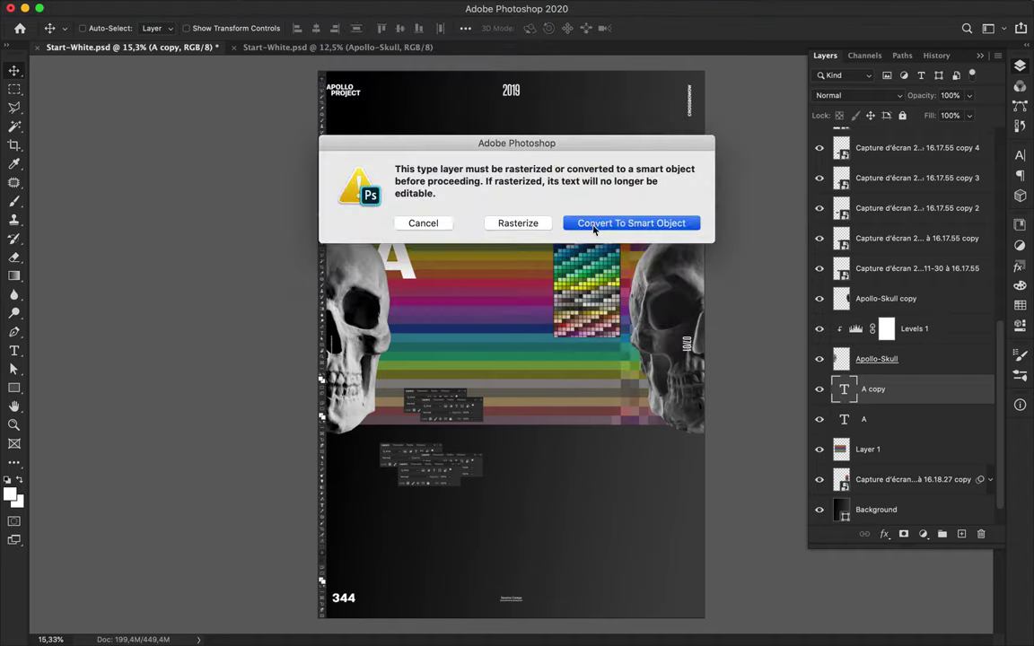
{"action": "left_click", "coordinate": [631, 223]}
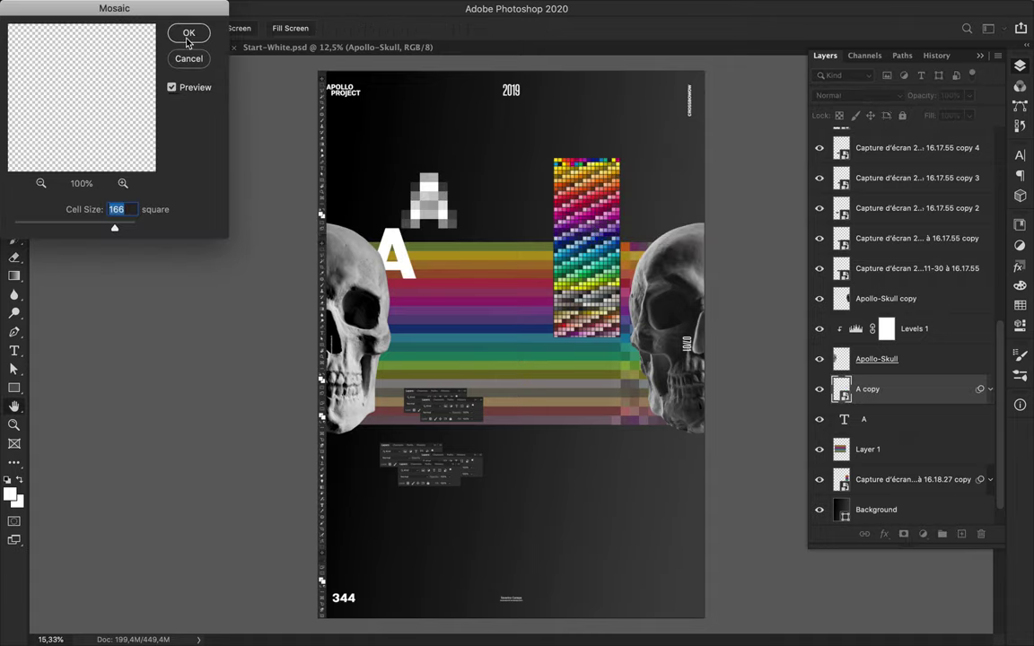
{"action": "key", "text": "Return"}
- Align the pixelated A with the original letter and place a copy of it near the right skull's jaw
{"action": "left_click_drag", "start_coordinate": [370, 158], "coordinate": [651, 438]}
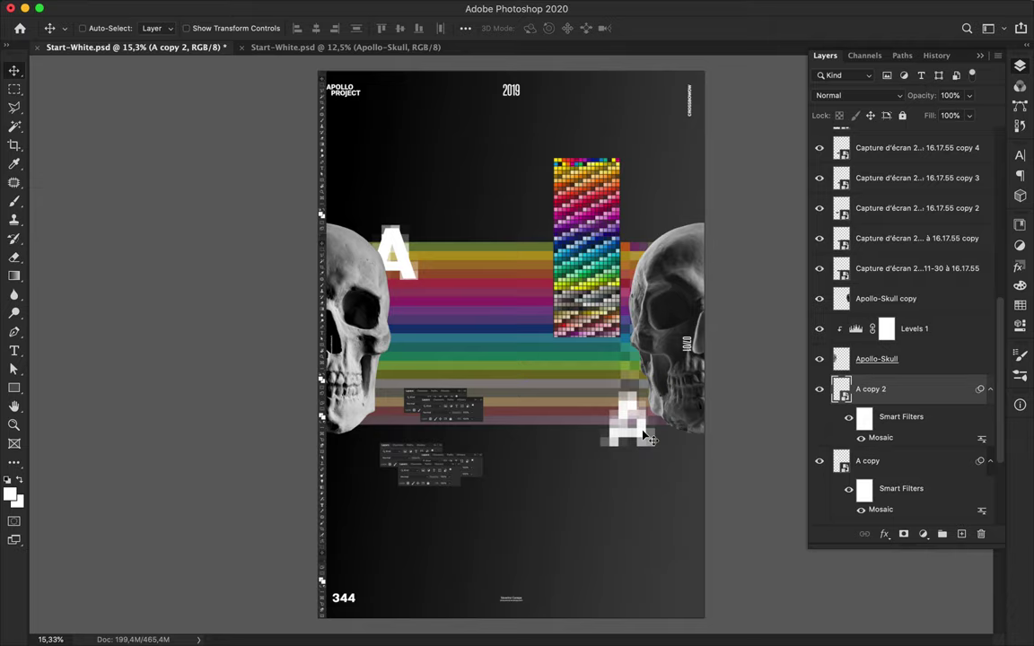
{"action": "left_click", "coordinate": [582, 392]}
{"action": "left_click", "coordinate": [923, 534]}
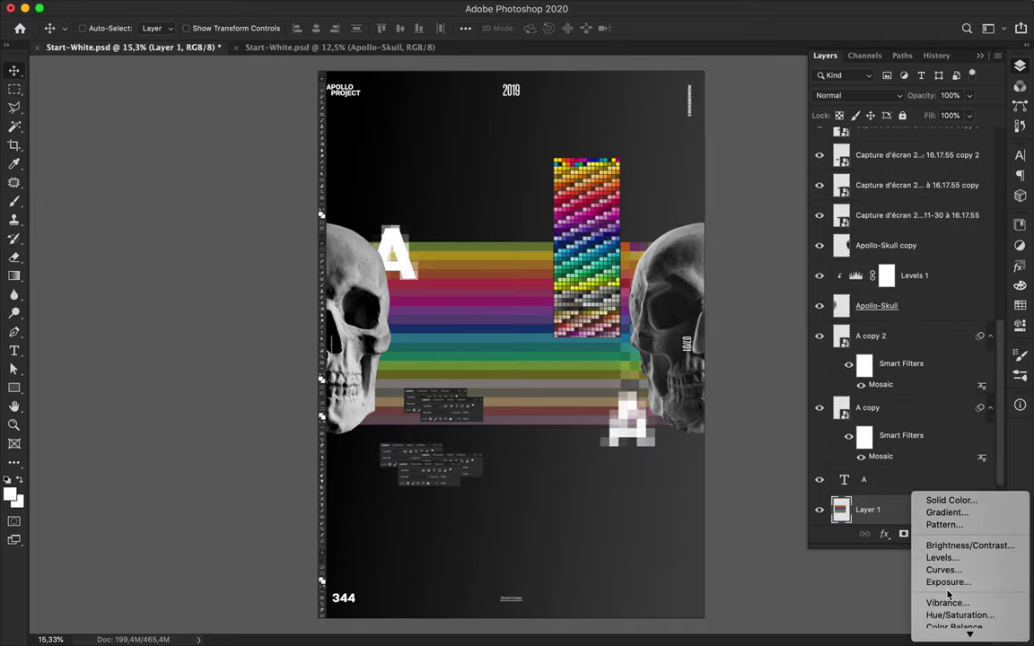
{"action": "left_click", "coordinate": [942, 497]}
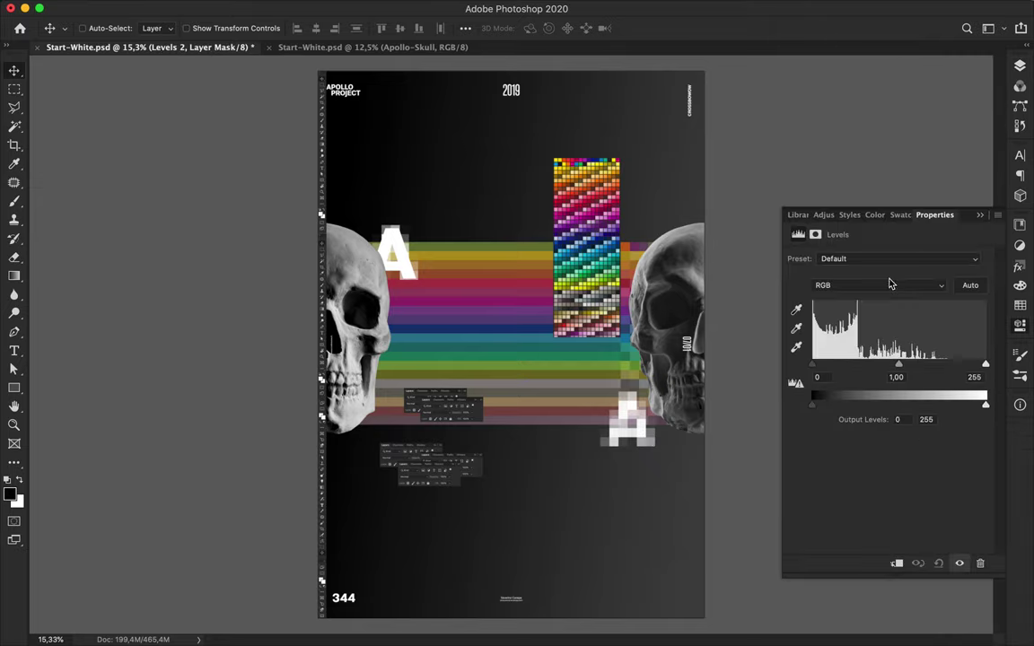
{"action": "left_click", "coordinate": [1019, 66]}
{"action": "key", "text": "super+z"}
- Add a Hue/Saturation adjustment clipped to the colour bands with Saturation +49
{"action": "left_click", "coordinate": [922, 534]}
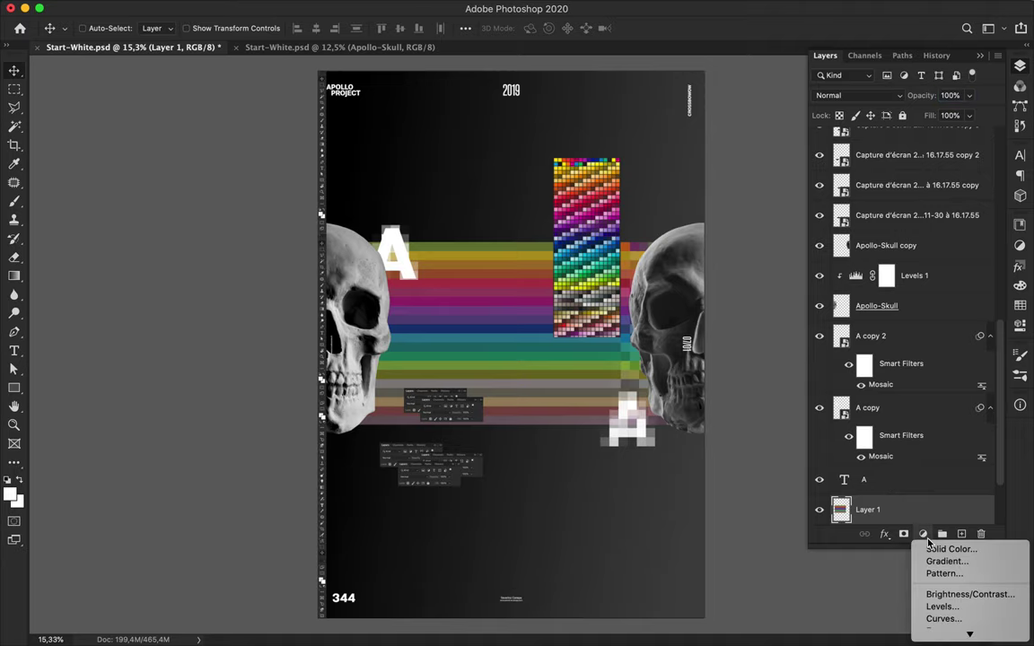
{"action": "left_click", "coordinate": [942, 554]}
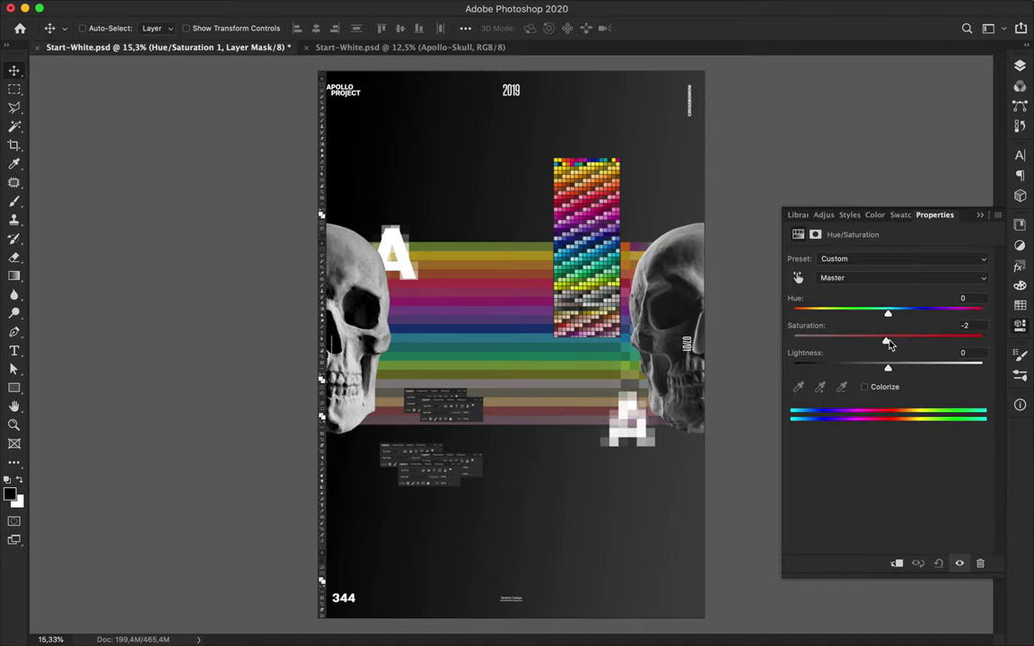
{"action": "mouse_move", "coordinate": [930, 344]}
{"action": "left_mouse_down"}
{"action": "mouse_move", "coordinate": [915, 344]}
{"action": "mouse_move", "coordinate": [936, 346]}
{"action": "left_mouse_up"}
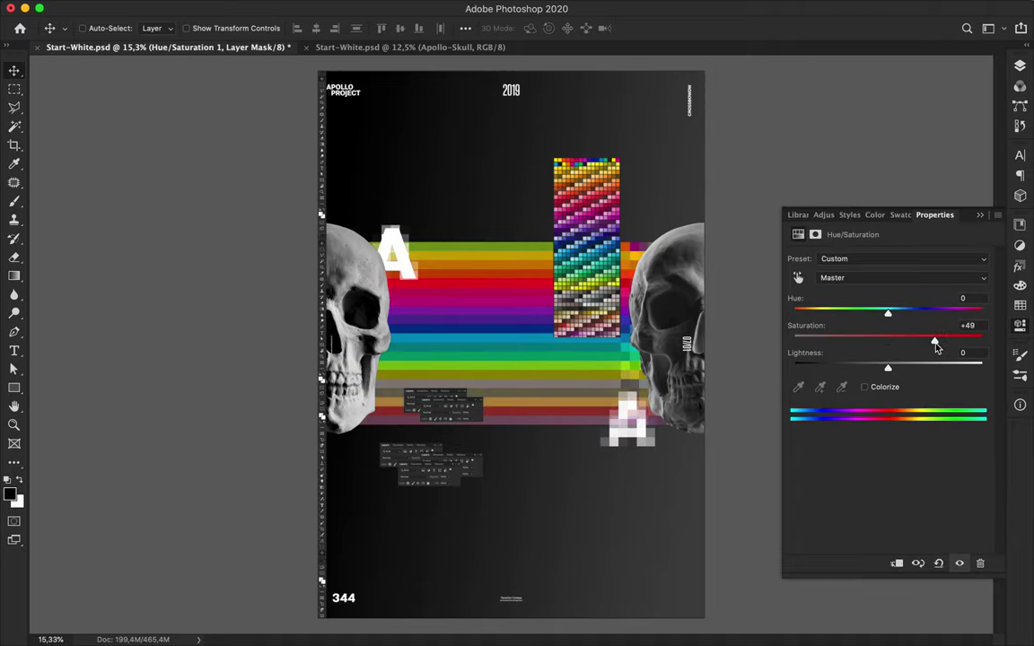
{"action": "left_click", "coordinate": [1020, 70]}
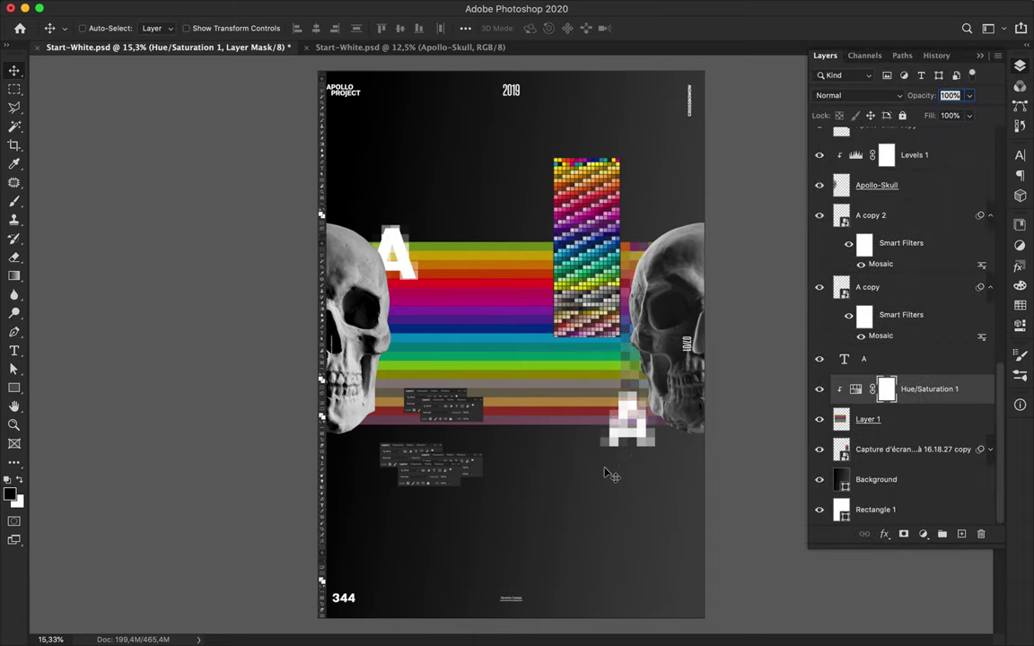
- Place two more copies of the panel screenshot below the bands and at the left skull's jaw, lowering their layers in the stack
{"action": "left_click", "coordinate": [438, 471], "text": "super"}
{"action": "left_click_drag", "start_coordinate": [442, 480], "coordinate": [509, 458], "text": "alt"}
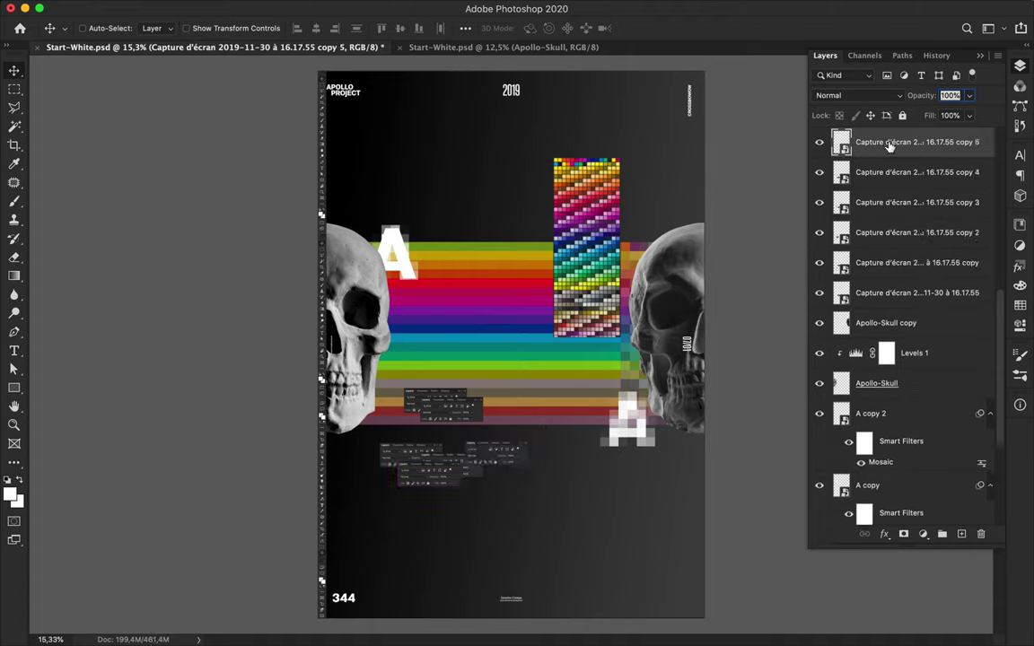
{"action": "left_click_drag", "start_coordinate": [889, 146], "coordinate": [891, 301]}
{"action": "left_click_drag", "start_coordinate": [500, 457], "coordinate": [371, 415], "text": "alt"}
{"action": "left_click_drag", "start_coordinate": [928, 303], "coordinate": [898, 343]}
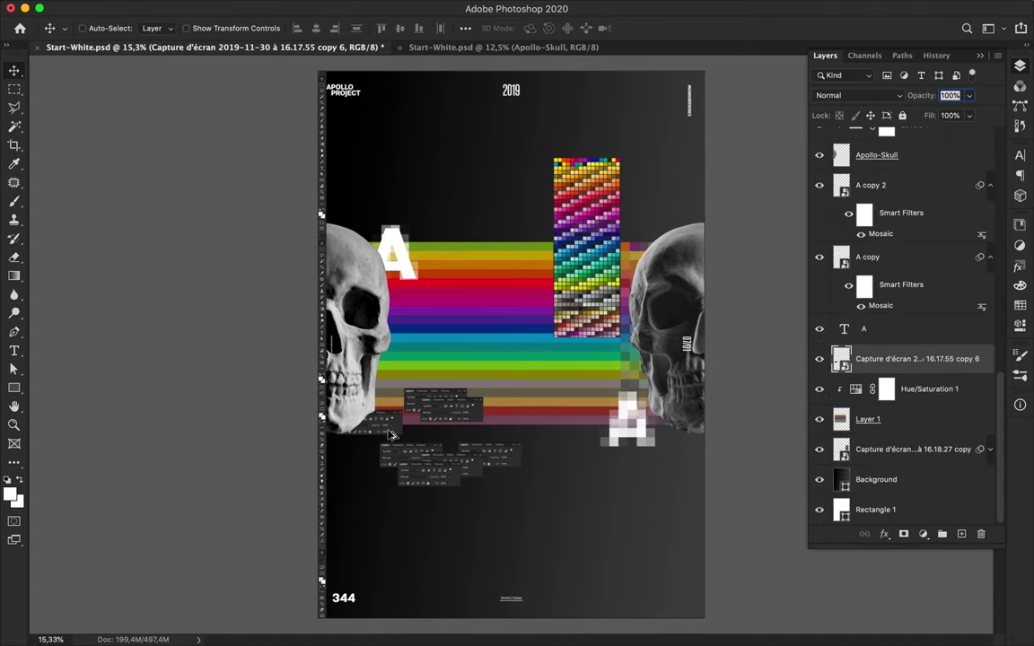
- Move the colour swatch grid up and to the right, and place its layer behind the right skull
{"action": "left_click", "coordinate": [596, 206], "text": "super"}
{"action": "left_click_drag", "start_coordinate": [589, 223], "coordinate": [609, 186]}
{"action": "left_click_drag", "start_coordinate": [929, 149], "coordinate": [920, 454]}
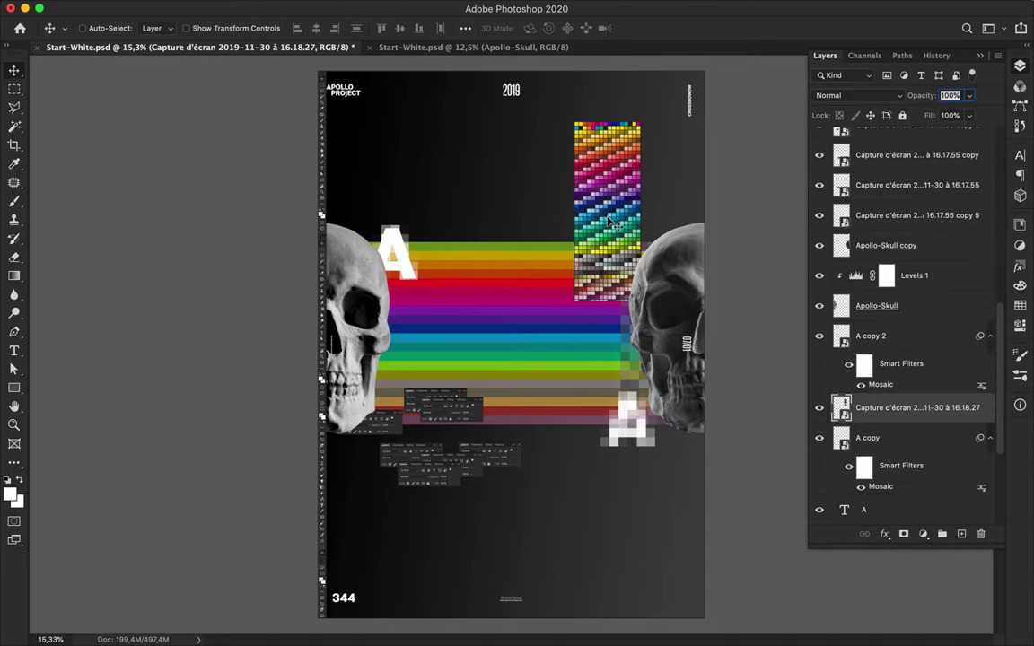
{"action": "left_click", "coordinate": [405, 271], "text": "super"}
{"action": "left_click_drag", "start_coordinate": [405, 271], "coordinate": [478, 236]}
{"action": "key", "text": "super+z"}
- Place a duplicate of the plain letter A on the bands to its right and change it to P
{"action": "left_click", "coordinate": [860, 448]}
{"action": "scroll", "coordinate": [920, 431], "scroll_direction": "down", "scroll_amount": 5}
{"action": "left_click", "coordinate": [886, 345]}
{"action": "left_click_drag", "start_coordinate": [408, 261], "coordinate": [491, 271]}
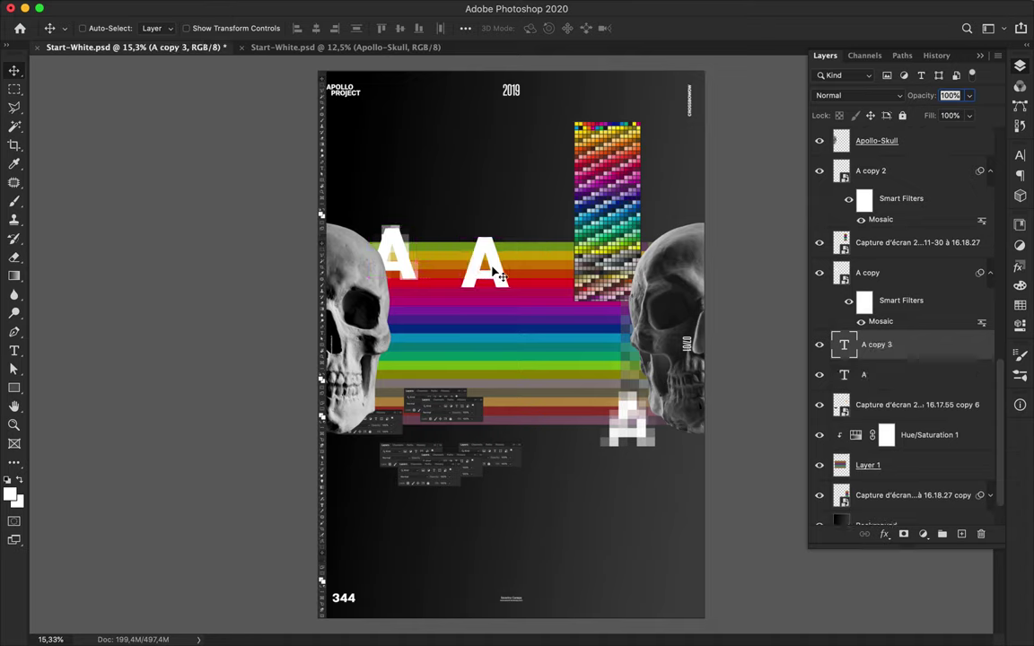
{"action": "key", "text": "t"}
{"action": "double_click", "coordinate": [491, 264]}
{"action": "type", "text": "P"}
{"action": "key", "text": "Escape"}
{"action": "key", "text": "v"}
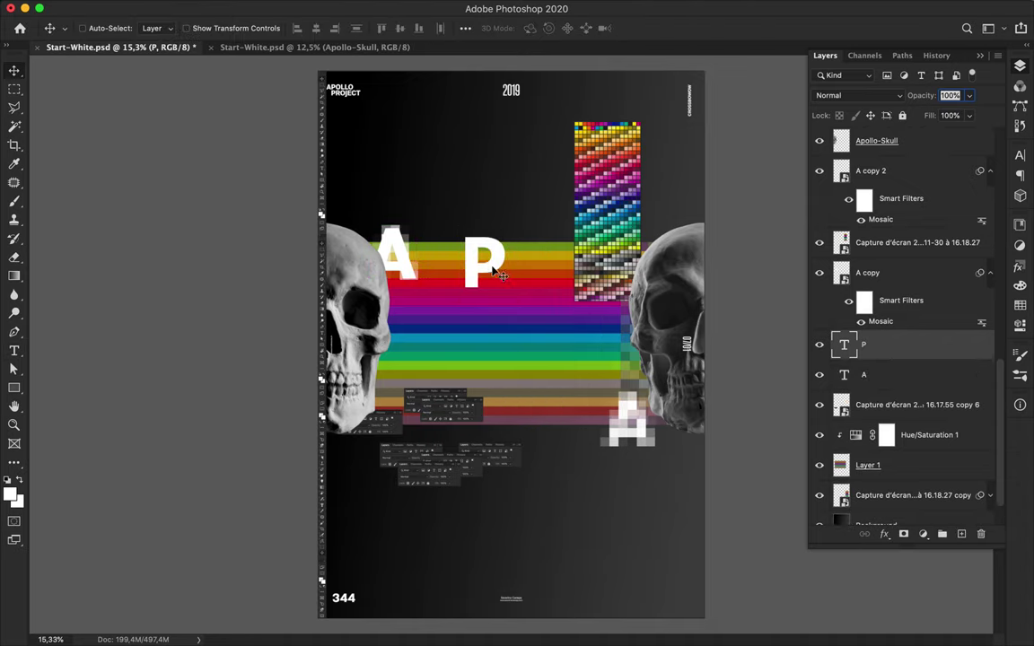
- Duplicate the P, convert the copy to a smart object with the Mosaic filter and lay it over the original
{"action": "left_click_drag", "start_coordinate": [490, 271], "coordinate": [463, 265]}
{"action": "left_click", "coordinate": [335, 8]}
{"action": "mouse_move", "coordinate": [354, 235]}
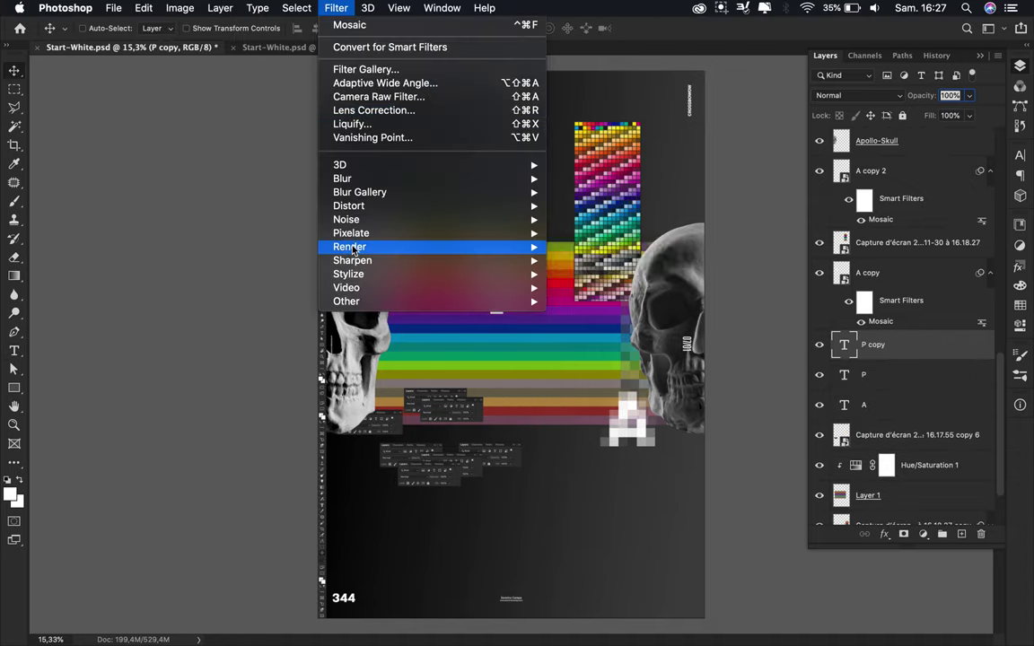
{"action": "left_click", "coordinate": [583, 302]}
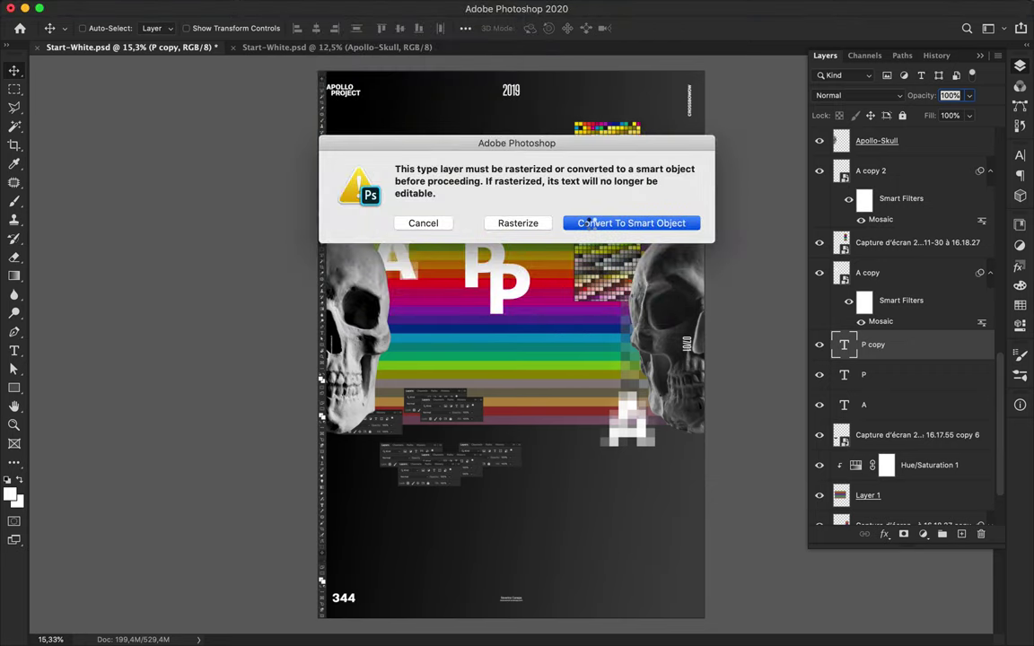
{"action": "left_click", "coordinate": [583, 222]}
{"action": "left_click", "coordinate": [200, 33]}
{"action": "left_click_drag", "start_coordinate": [461, 273], "coordinate": [482, 274]}
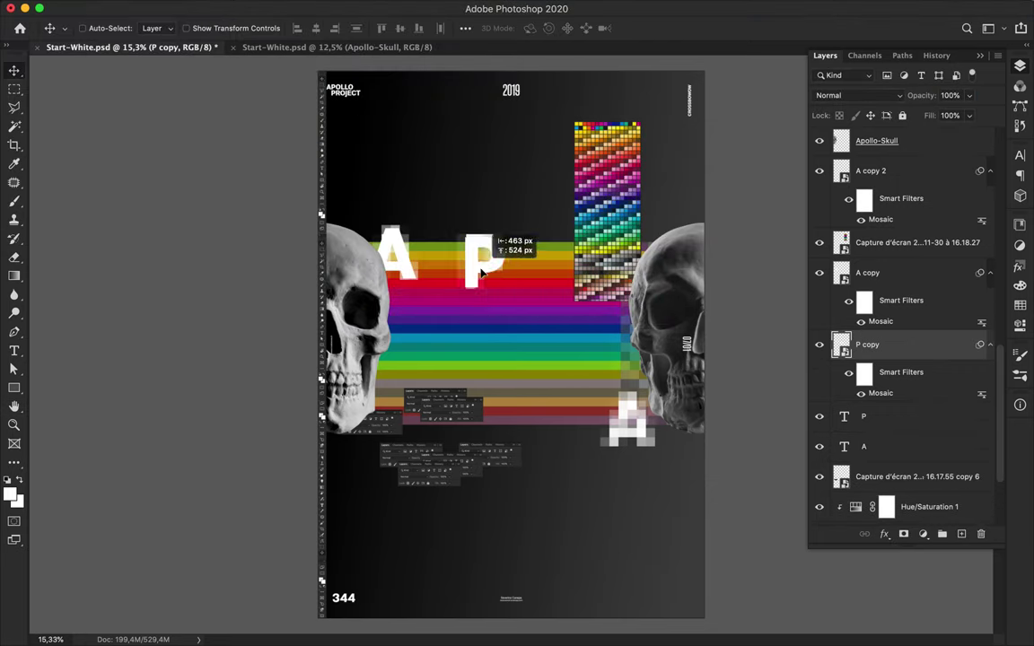
- Delete the plain P and A text layers beneath their pixelated copies
{"action": "left_click", "coordinate": [925, 417]}
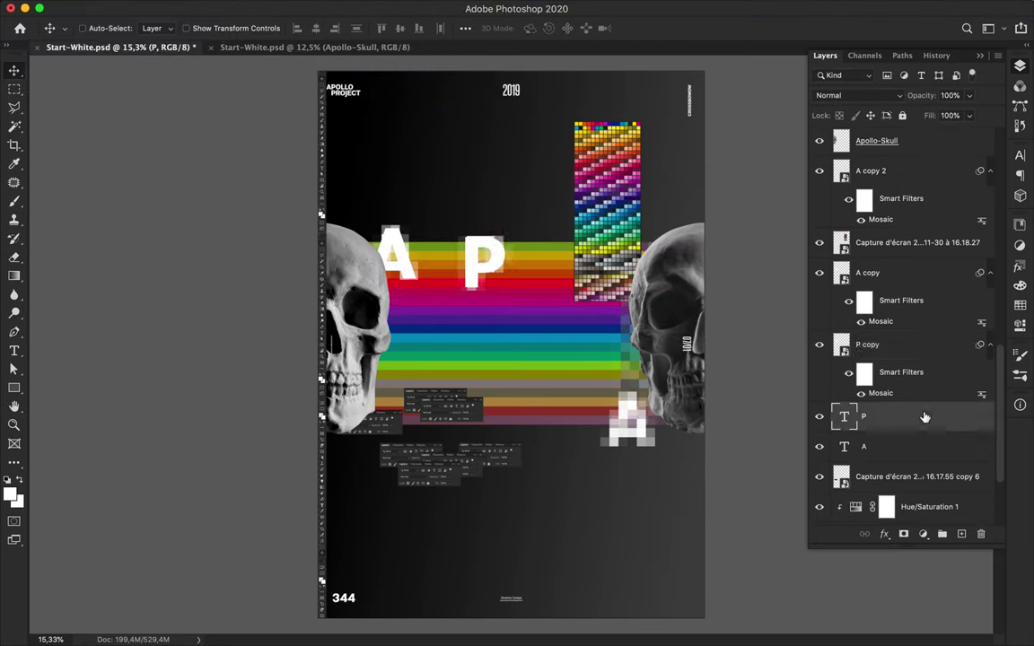
{"action": "key", "text": "Delete"}
{"action": "left_click_drag", "start_coordinate": [480, 270], "coordinate": [532, 244]}
{"action": "key", "text": "Delete"}
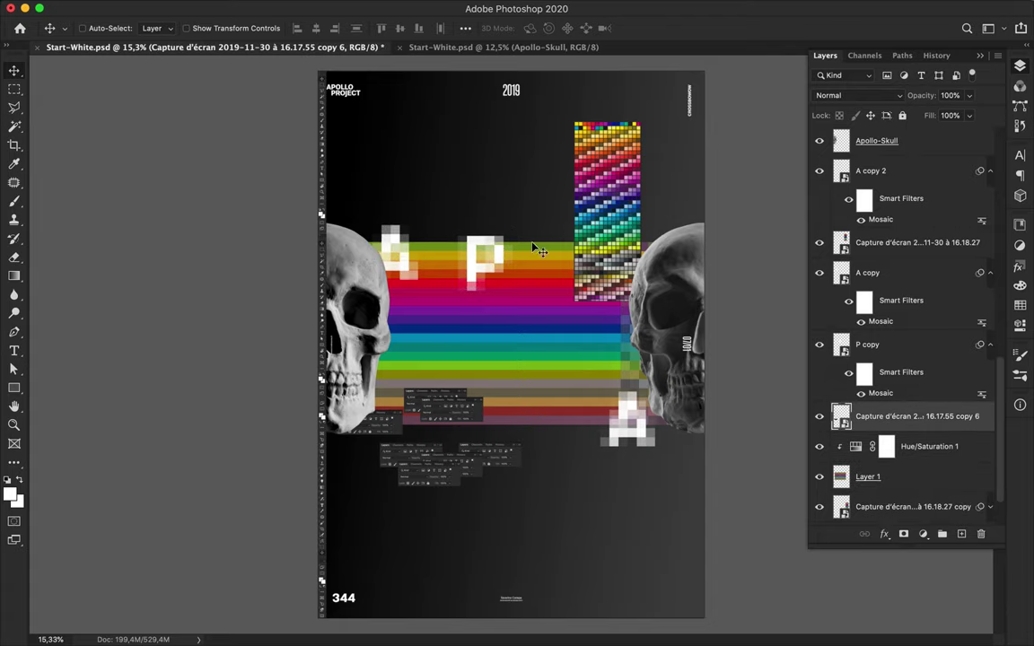
- Bring back a plain white letter above the pixelated P and change it to O
{"action": "key", "text": "super+t"}
{"action": "key", "text": "Return"}
{"action": "key", "text": "super+z"}
{"action": "double_click", "coordinate": [458, 234]}
{"action": "type", "text": "O"}
{"action": "key", "text": "super+Return"}
- Duplicate the letter O and scale the copy to about 300%
{"action": "left_click_drag", "start_coordinate": [475, 228], "coordinate": [634, 390], "text": "alt"}
{"action": "key", "text": "super+t"}
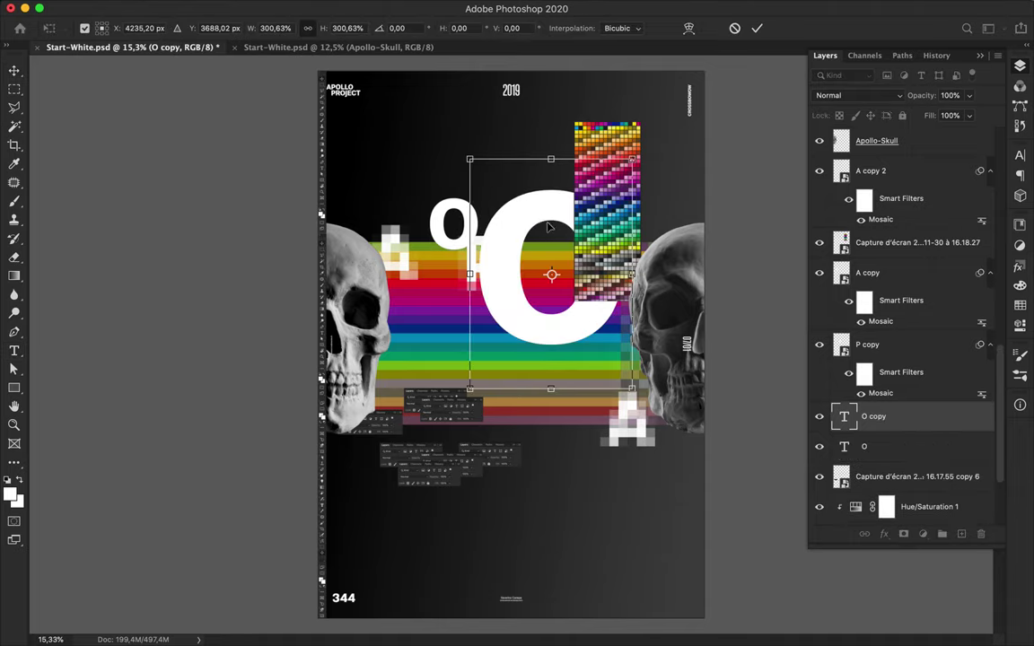
{"action": "key", "text": "Return"}
- Apply the Mosaic filter to the enlarged O and move it behind the left skull
{"action": "left_click", "coordinate": [342, 7]}
{"action": "left_click", "coordinate": [359, 25]}
{"action": "left_click_drag", "start_coordinate": [506, 238], "coordinate": [298, 303]}
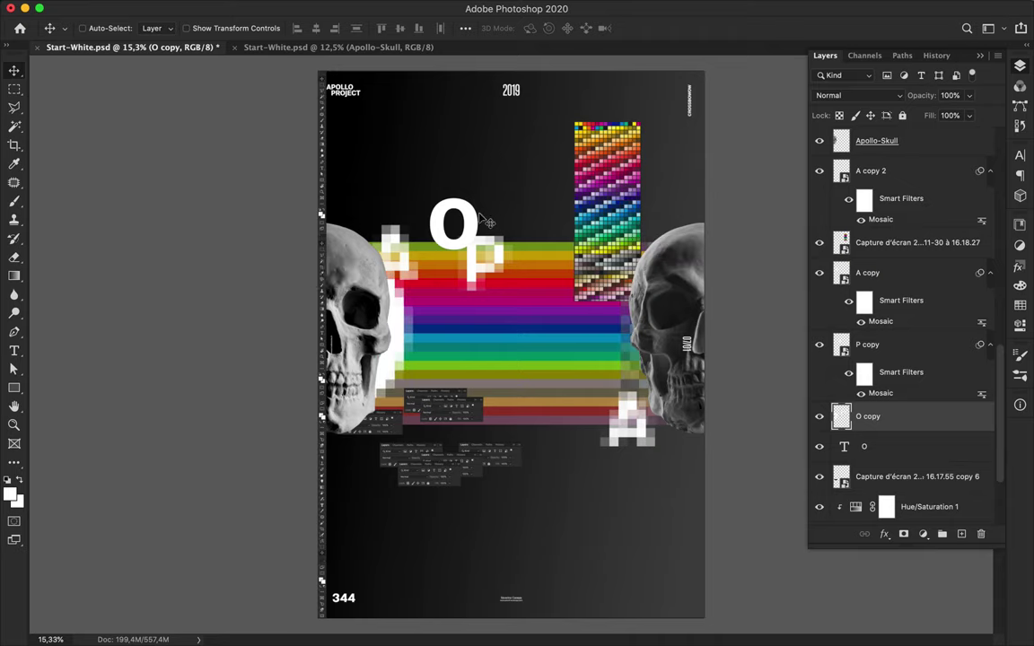
- Move the pixelated P down and to the left on the bands, keeping the plain O
{"action": "left_click", "coordinate": [453, 224]}
{"action": "key", "text": "Delete"}
{"action": "left_click_drag", "start_coordinate": [493, 254], "coordinate": [433, 314]}
{"action": "key", "text": "super+z"}
{"action": "key", "text": "super+z"}
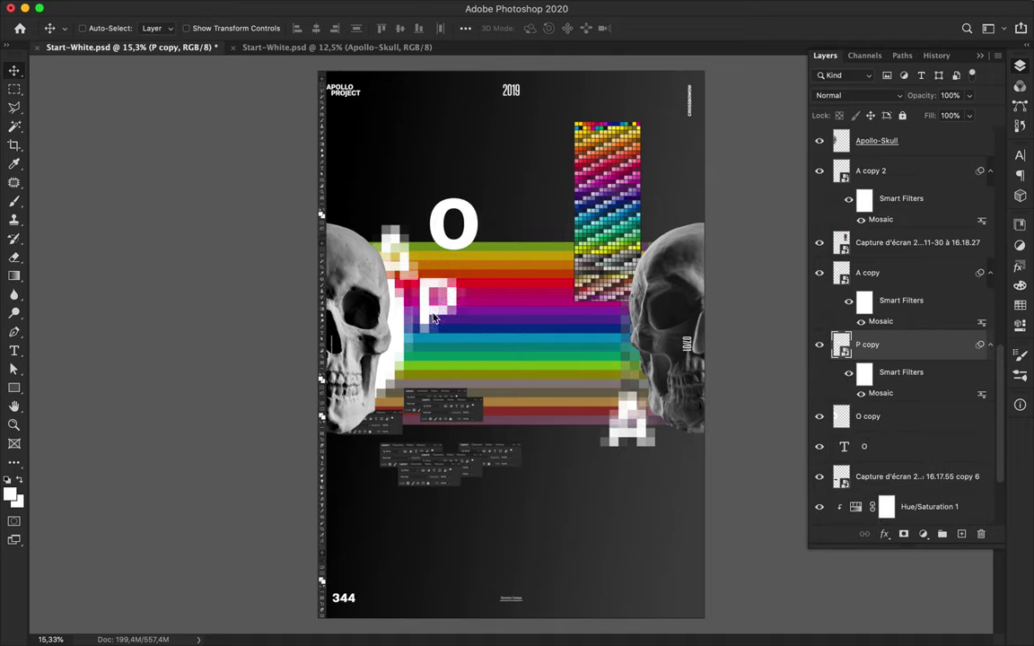
- Move the plain O to the middle of the bands, change it to L and place a copy above the bands
{"action": "left_click_drag", "start_coordinate": [466, 254], "coordinate": [528, 345]}
{"action": "double_click", "coordinate": [530, 347]}
{"action": "type", "text": "L"}
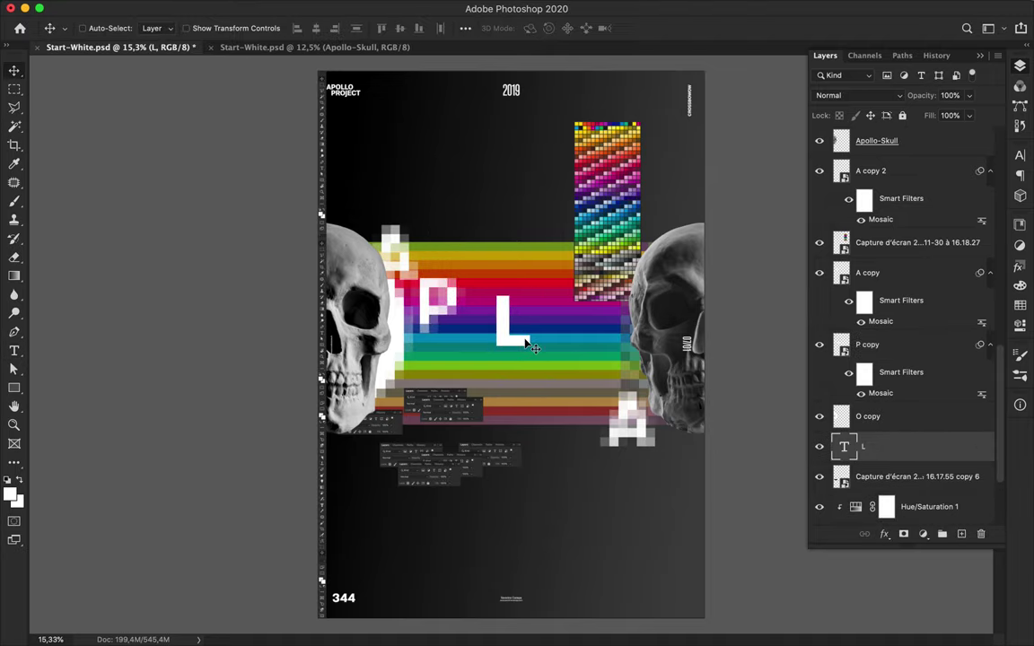
{"action": "left_click_drag", "start_coordinate": [458, 321], "coordinate": [458, 199], "text": "alt"}
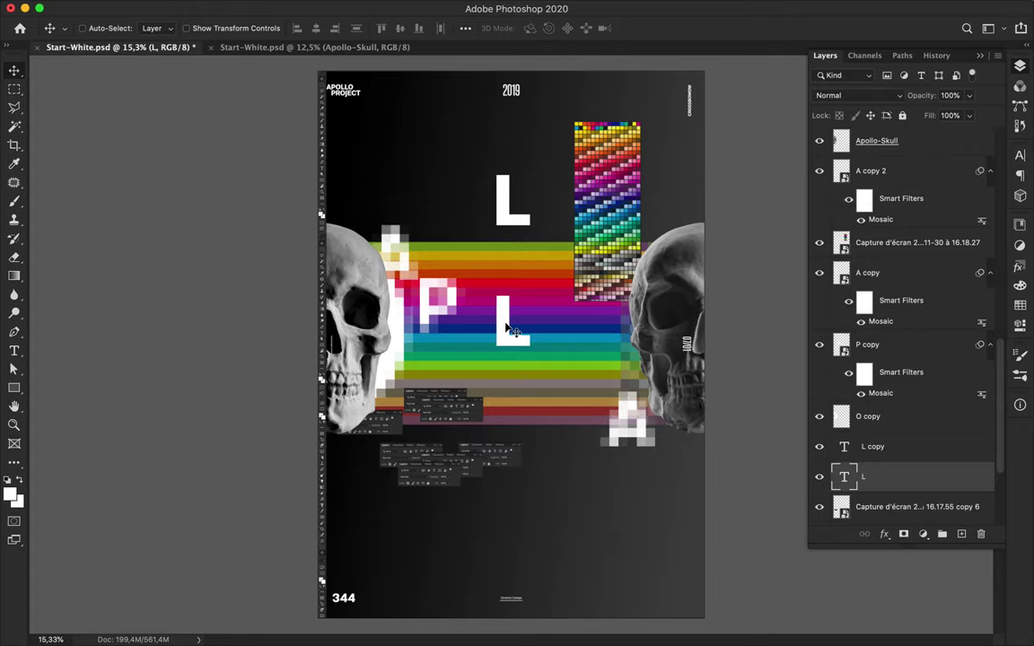
- Apply the Mosaic filter to the L on the bands and place a pixelated copy to its lower right
{"action": "mouse_move", "coordinate": [444, 4]}
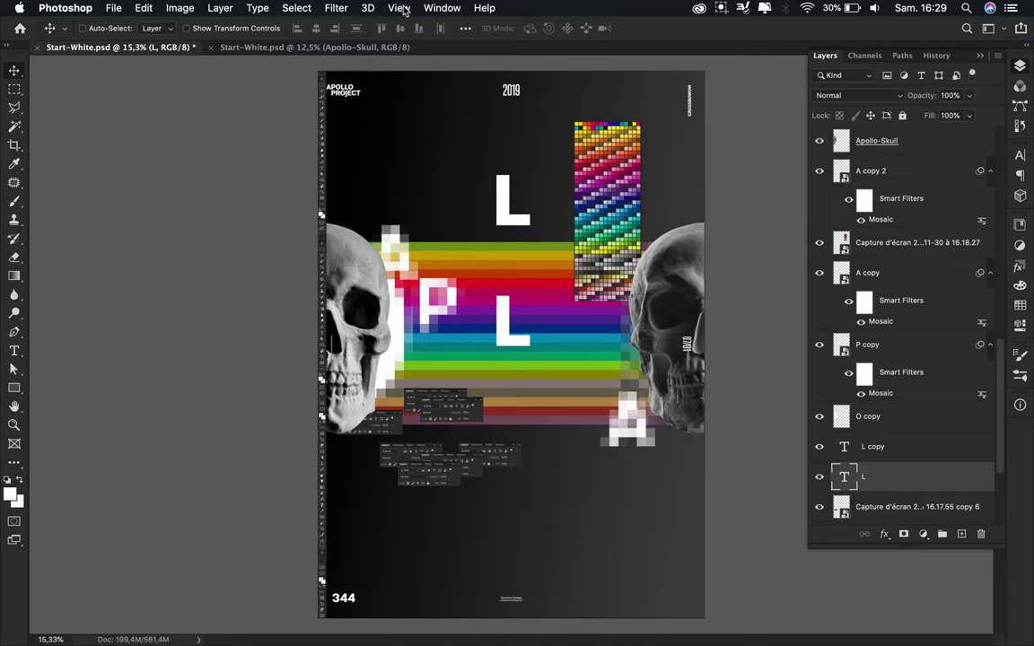
{"action": "left_click", "coordinate": [400, 8]}
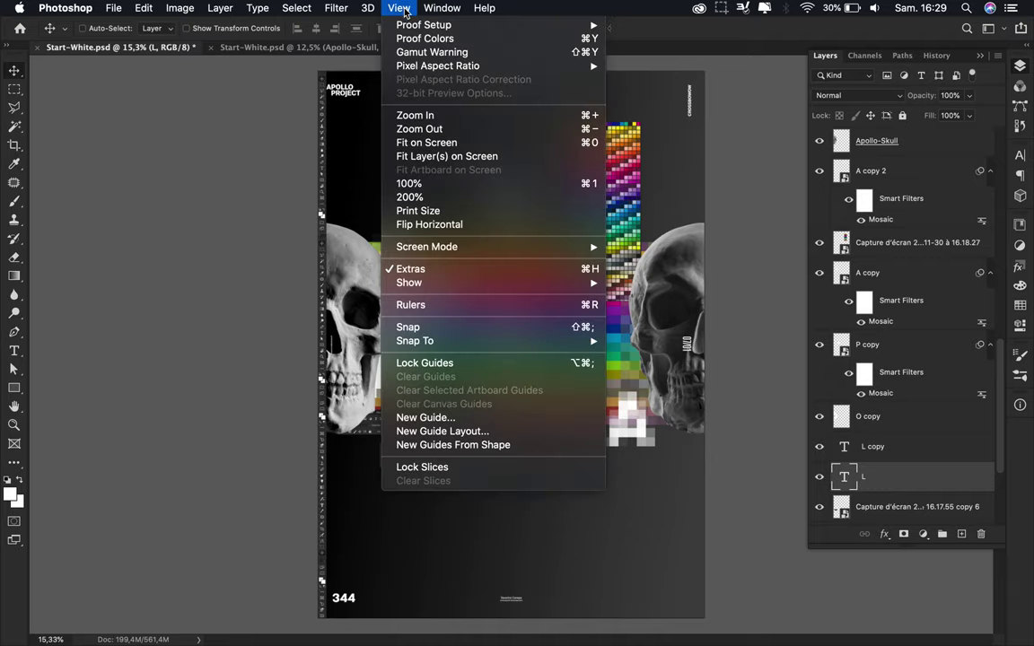
{"action": "left_click", "coordinate": [409, 173]}
{"action": "mouse_move", "coordinate": [500, 209]}
{"action": "left_mouse_down"}
{"action": "mouse_move", "coordinate": [482, 219]}
{"action": "mouse_move", "coordinate": [494, 230]}
{"action": "left_mouse_up"}
{"action": "mouse_move", "coordinate": [483, 4]}
{"action": "left_click", "coordinate": [336, 7]}
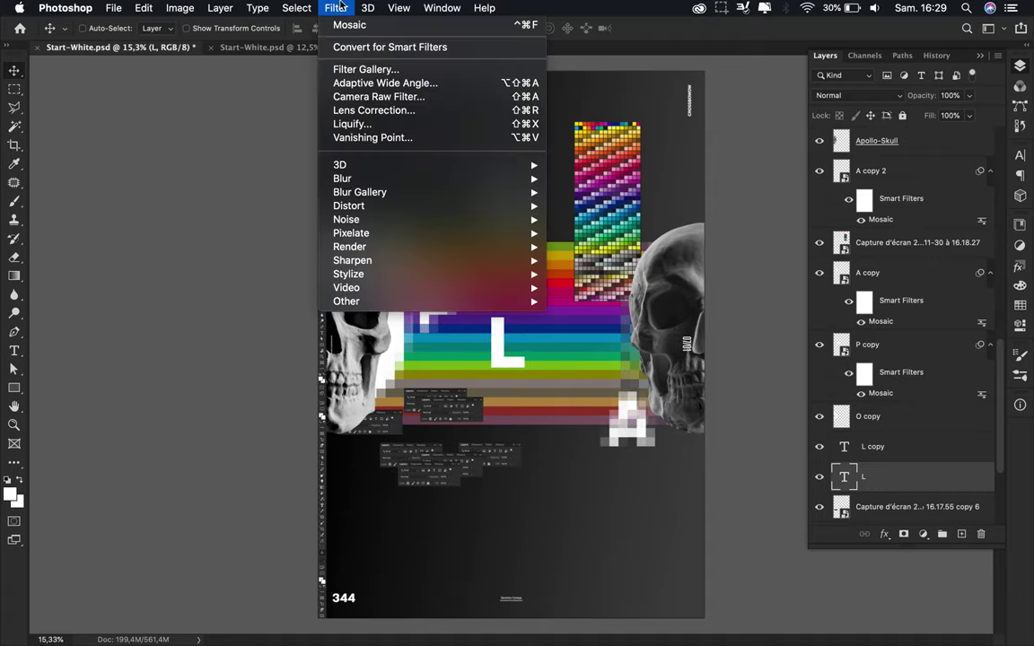
{"action": "left_click", "coordinate": [328, 45]}
{"action": "left_click_drag", "start_coordinate": [473, 334], "coordinate": [514, 329]}
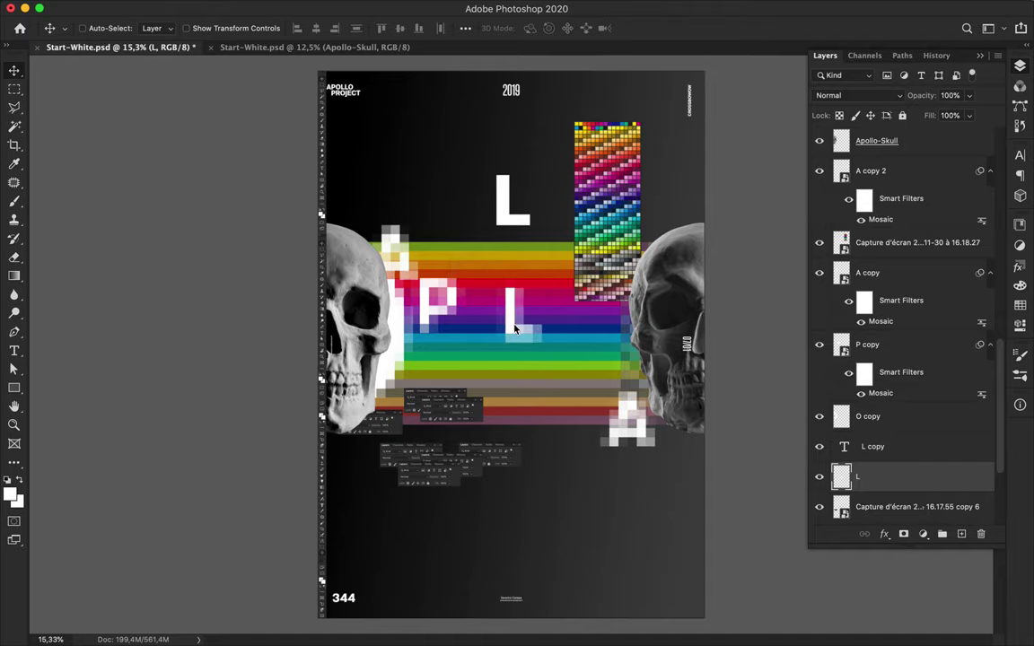
{"action": "left_click_drag", "start_coordinate": [514, 329], "coordinate": [590, 375]}
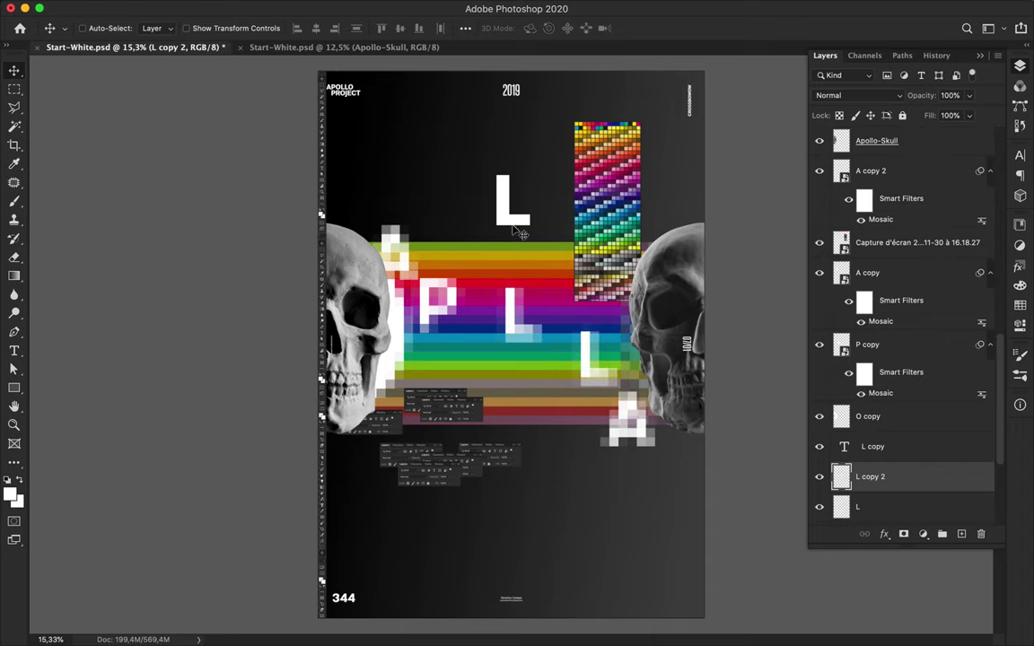
- Place a copy of the plain L on the lower bands and delete the pixelated A by the right skull's jaw
{"action": "left_click", "coordinate": [522, 223], "text": "super"}
{"action": "left_click_drag", "start_coordinate": [524, 224], "coordinate": [539, 417]}
{"action": "left_click", "coordinate": [619, 429], "text": "super"}
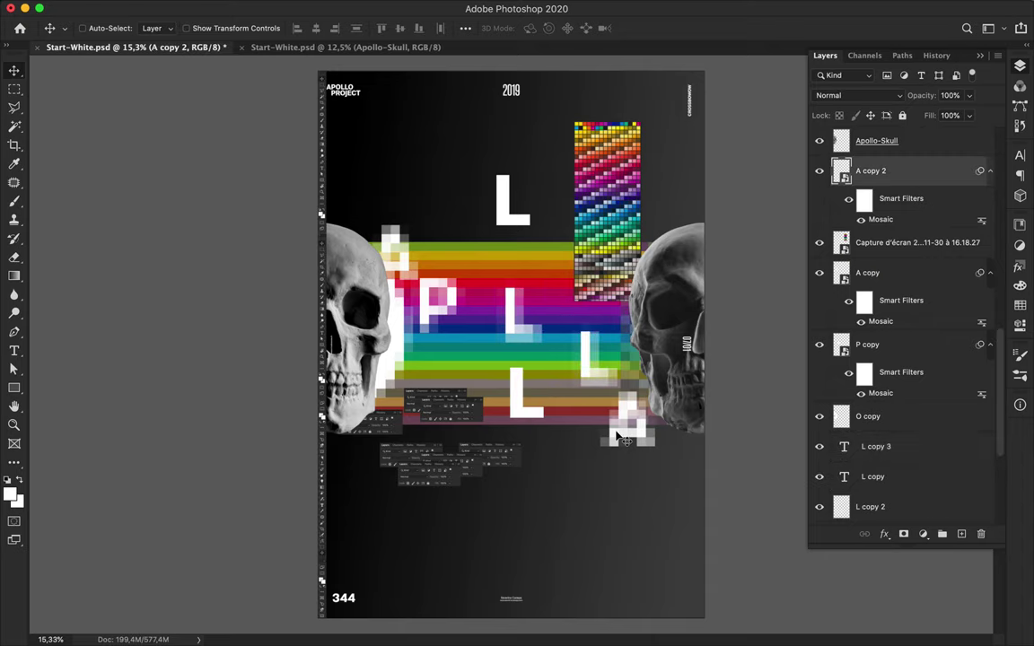
{"action": "key", "text": "Delete"}
- Change the lower L to O, apply the Mosaic filter, and place pixelated O's above the P and behind the right skull's jaw
{"action": "double_click", "coordinate": [526, 395]}
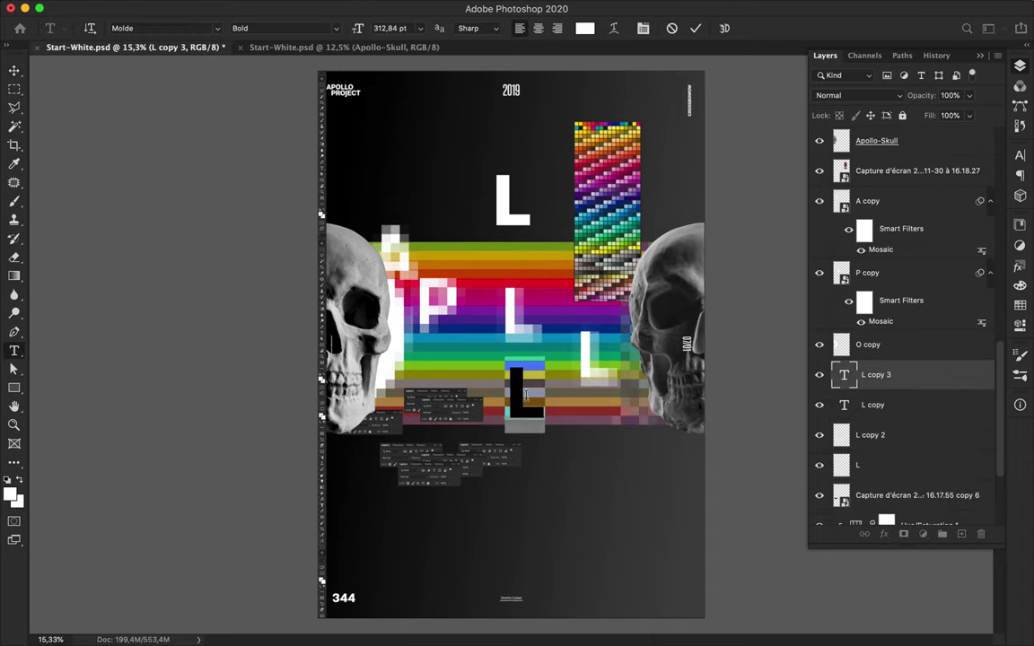
{"action": "type", "text": "O"}
{"action": "key", "text": "super+Return"}
{"action": "left_click_drag", "start_coordinate": [528, 404], "coordinate": [492, 300]}
{"action": "left_click", "coordinate": [337, 8]}
{"action": "left_click", "coordinate": [351, 25]}
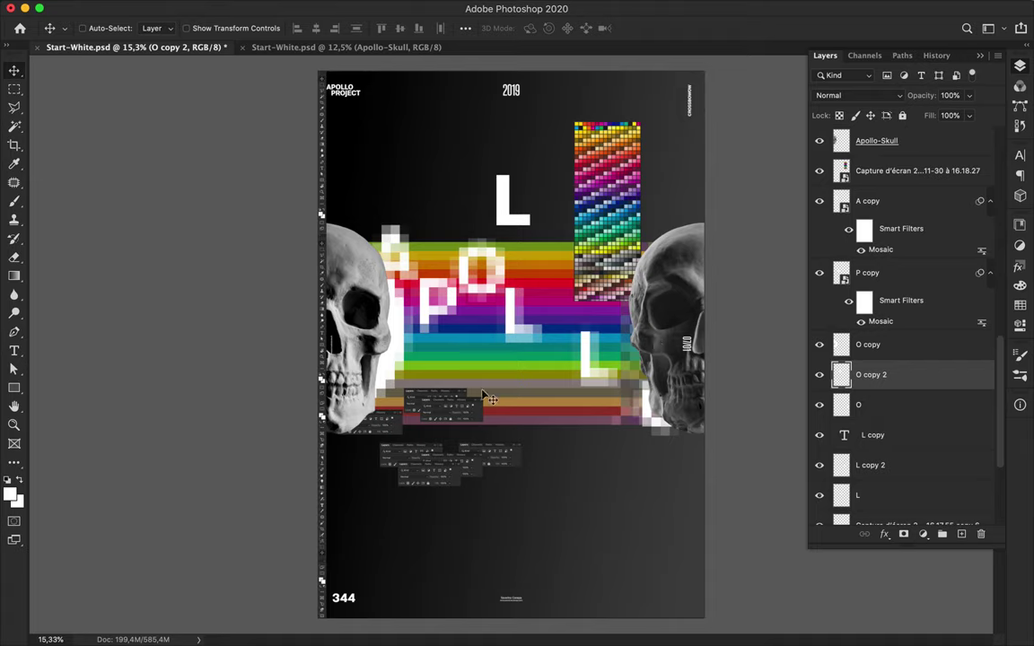
- Draw a dark circle with the Ellipse tool over the bands beside the left skull
{"action": "left_click", "coordinate": [461, 415], "text": "super"}
{"action": "left_click", "coordinate": [623, 461], "text": "super"}
{"action": "key", "text": "u"}
{"action": "right_click", "coordinate": [13, 384]}
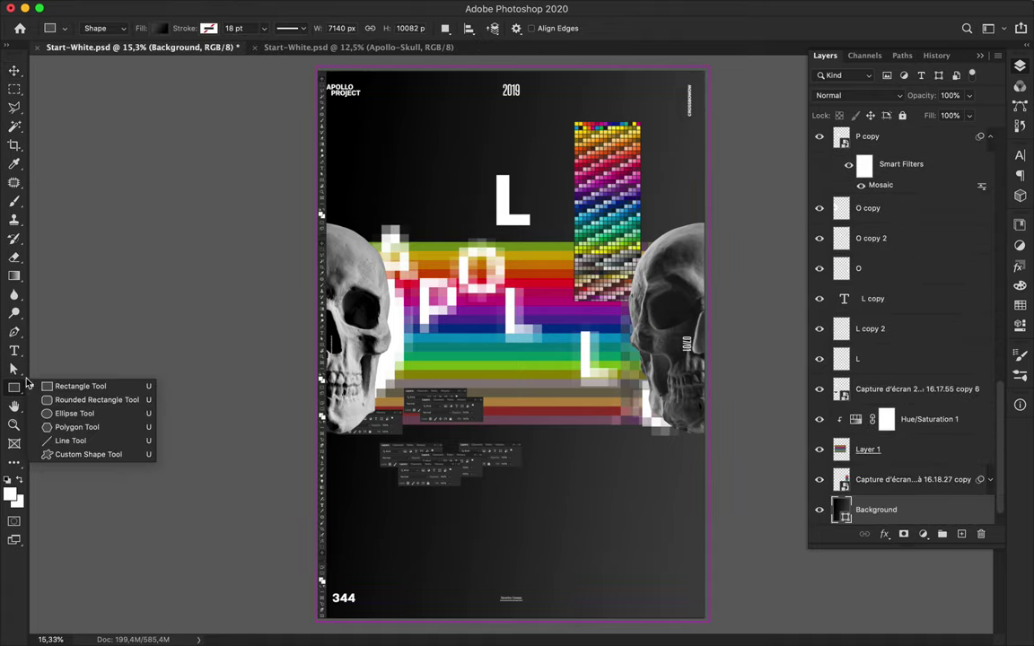
{"action": "left_click", "coordinate": [74, 412]}
{"action": "left_click_drag", "start_coordinate": [371, 238], "coordinate": [429, 280]}
- Enlarge the circle behind the left skull and tuck the upper pixelated O beneath it
{"action": "key", "text": "v"}
{"action": "key", "text": "super+t"}
{"action": "left_click_drag", "start_coordinate": [318, 241], "coordinate": [201, 242]}
{"action": "key", "text": "Return"}
{"action": "left_click_drag", "start_coordinate": [415, 195], "coordinate": [437, 216]}
{"action": "left_click_drag", "start_coordinate": [913, 240], "coordinate": [914, 307]}
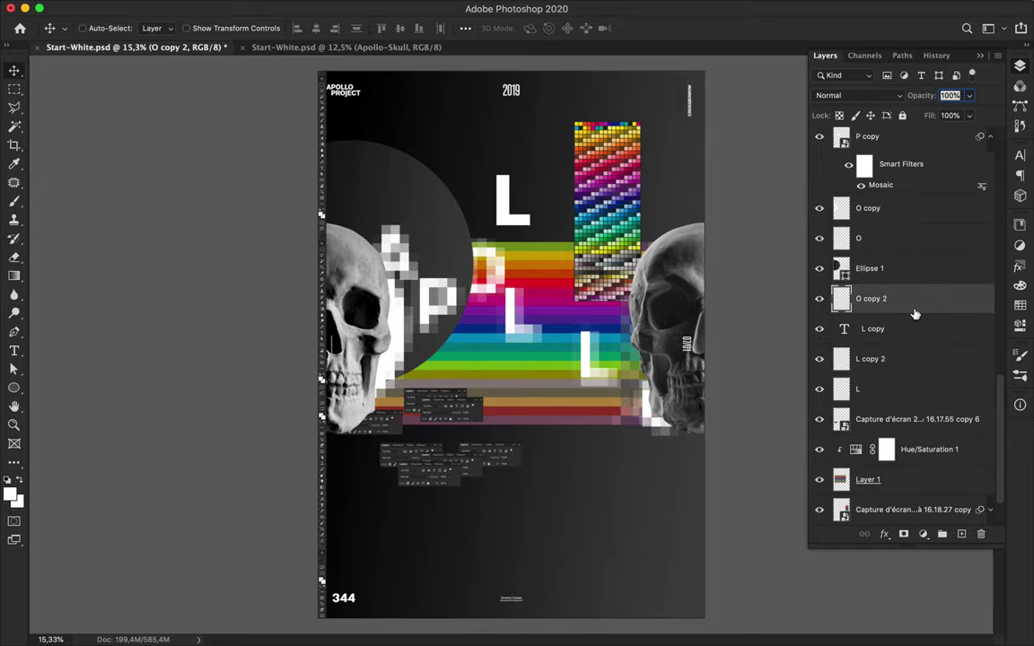
- Duplicate the large circle, put the copy beneath the upper O and apply the Mosaic filter to it
{"action": "left_click", "coordinate": [897, 269]}
{"action": "left_click_drag", "start_coordinate": [462, 229], "coordinate": [462, 224]}
{"action": "left_click_drag", "start_coordinate": [948, 272], "coordinate": [951, 343]}
{"action": "left_click", "coordinate": [337, 8]}
{"action": "left_click", "coordinate": [349, 24]}
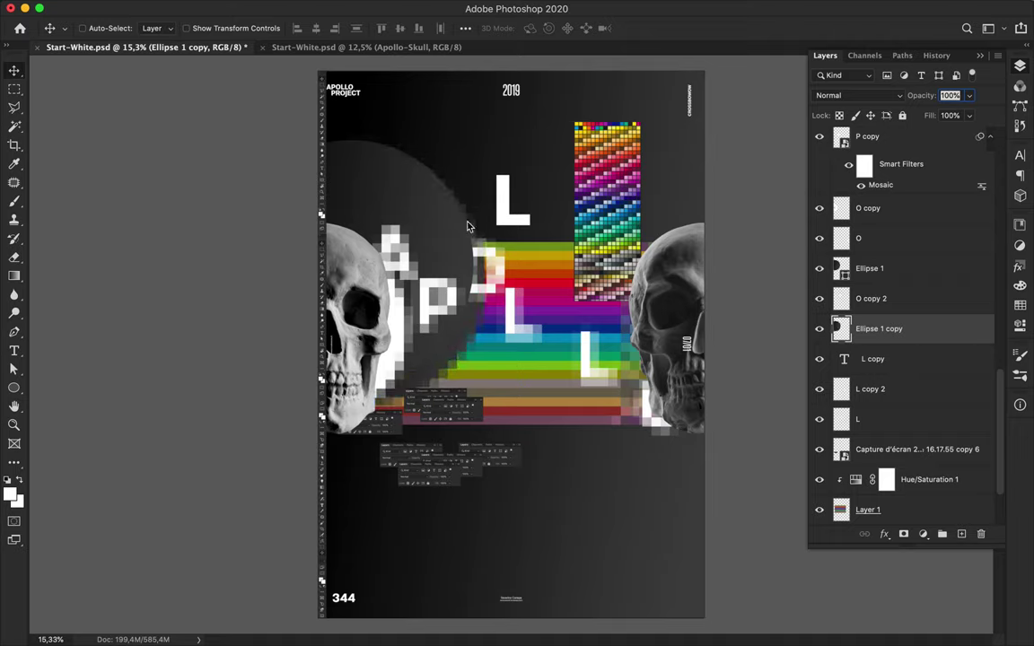
- Make small scaled-down copies of the circle beside the upper L, behind the right jaw and below the left skull
{"action": "left_click", "coordinate": [415, 228], "text": "super"}
{"action": "left_click_drag", "start_coordinate": [414, 209], "coordinate": [742, 332]}
{"action": "left_click_drag", "start_coordinate": [593, 410], "coordinate": [500, 474]}
{"action": "key", "text": "super+t"}
{"action": "left_click_drag", "start_coordinate": [590, 577], "coordinate": [552, 222]}
{"action": "key", "text": "Return"}
{"action": "left_click_drag", "start_coordinate": [504, 295], "coordinate": [384, 453]}
- Nudge the large circle and its pixelated copy together slightly upward
{"action": "left_click", "coordinate": [447, 252], "text": "super"}
{"action": "left_click", "coordinate": [468, 330], "text": "shift+super"}
{"action": "mouse_move", "coordinate": [465, 335]}
{"action": "left_mouse_down"}
{"action": "mouse_move", "coordinate": [472, 351]}
{"action": "mouse_move", "coordinate": [463, 361]}
{"action": "mouse_move", "coordinate": [463, 333]}
{"action": "left_mouse_up"}
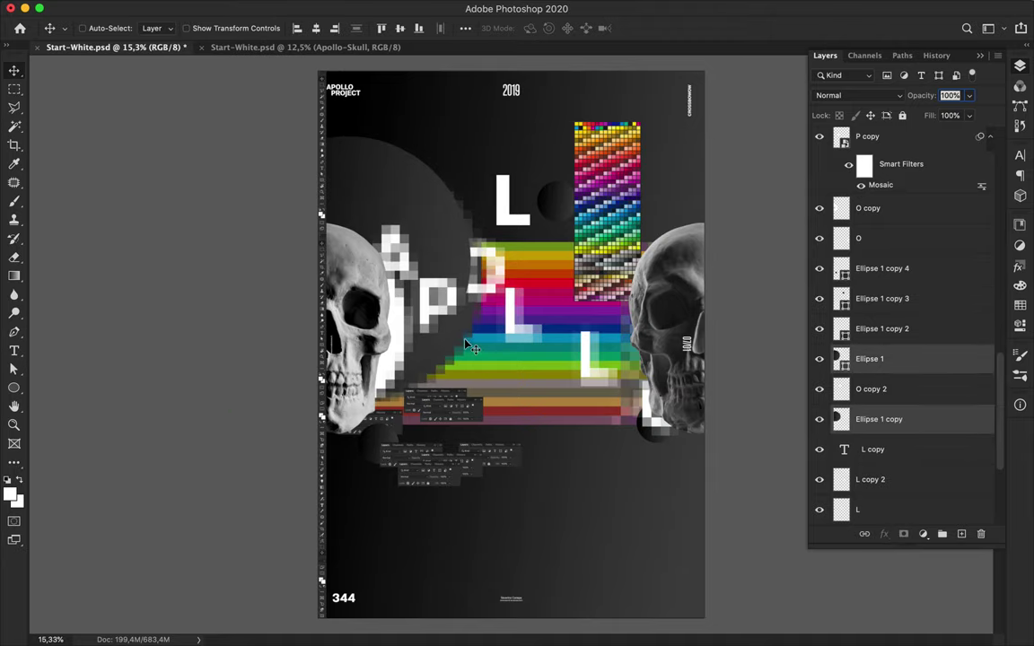
- Move the colour swatch grid up to the poster's upper edge and place an upside-down copy at the lower edge
{"action": "left_click", "coordinate": [618, 233], "text": "super"}
{"action": "left_click_drag", "start_coordinate": [618, 232], "coordinate": [452, 359]}
{"action": "key", "text": "super+t"}
{"action": "left_click_drag", "start_coordinate": [439, 232], "coordinate": [502, 469]}
{"action": "key", "text": "Return"}
{"action": "left_click_drag", "start_coordinate": [454, 341], "coordinate": [431, 558]}
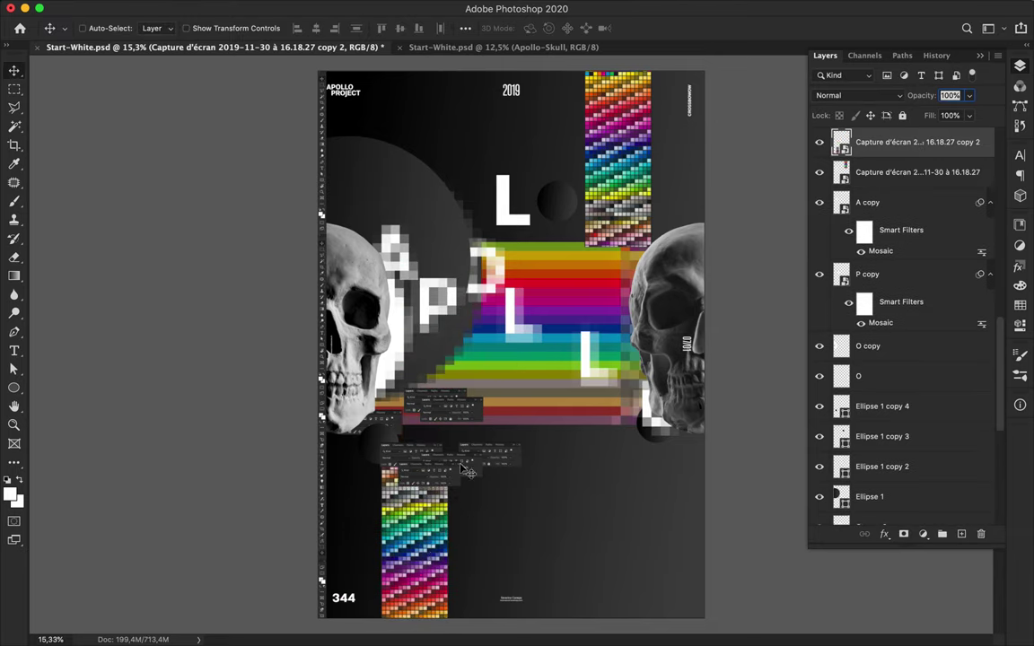
- Copy a square section of the colour bands to a new layer and rotate it 90 degrees so its stripes run vertically
{"action": "left_click", "coordinate": [544, 411]}
{"action": "key", "text": "m"}
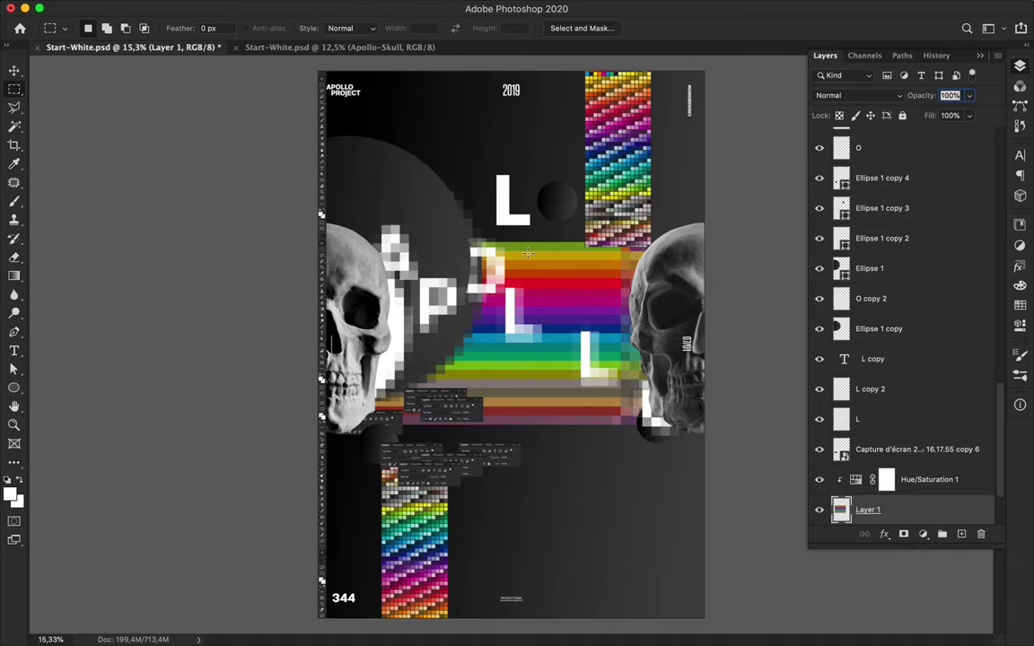
{"action": "left_click_drag", "start_coordinate": [527, 252], "coordinate": [608, 332]}
{"action": "key", "text": "super+j"}
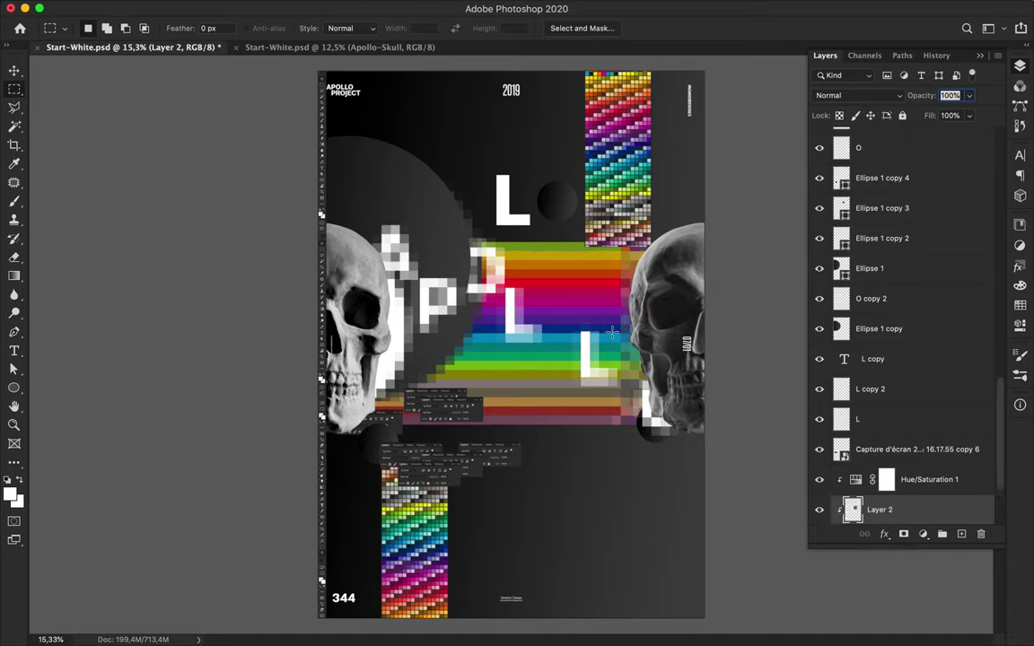
{"action": "key", "text": "super+t"}
{"action": "left_click_drag", "start_coordinate": [613, 230], "coordinate": [544, 254]}
{"action": "key", "text": "Return"}
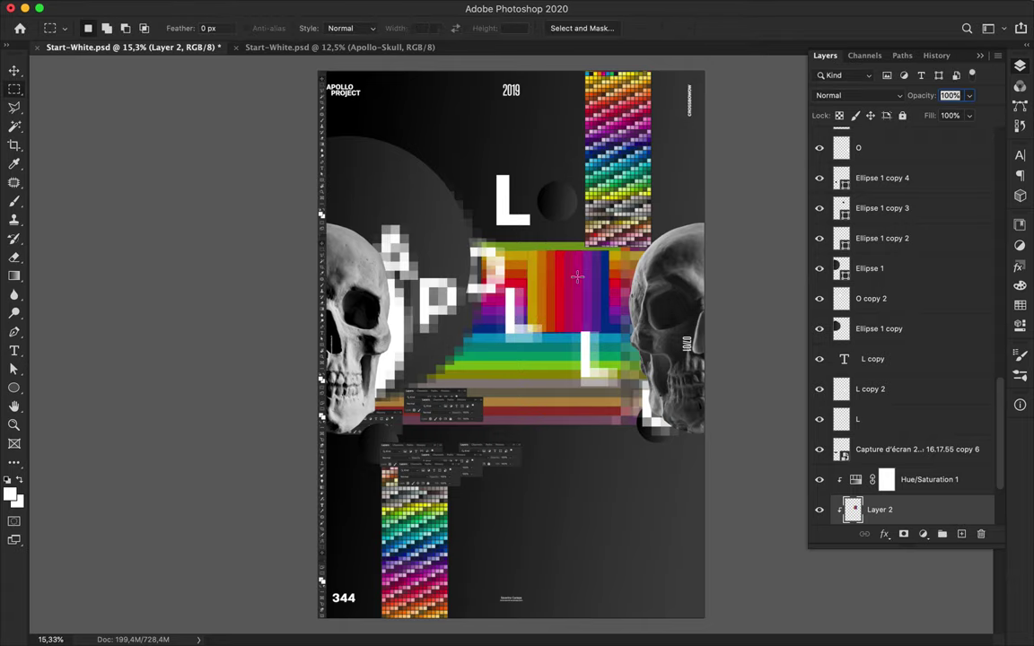
- Place a copy of the vertical stripe block below the colour bands and raise its layer above the topmost nearby screenshot layer
{"action": "key", "text": "f"}
{"action": "key", "text": "v"}
{"action": "left_click_drag", "start_coordinate": [589, 281], "coordinate": [535, 419]}
{"action": "key", "text": "super+z"}
{"action": "scroll", "coordinate": [875, 454], "scroll_direction": "down", "scroll_amount": 4}
{"action": "left_click_drag", "start_coordinate": [914, 377], "coordinate": [914, 308]}
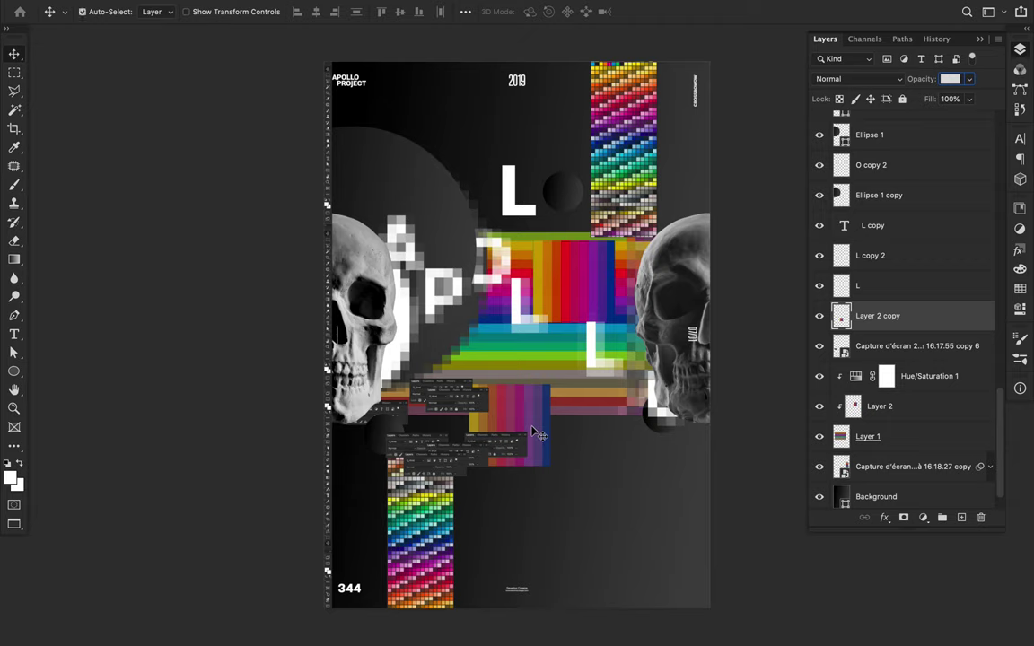
- Duplicate the Hue/Saturation adjustment beneath the upper stripe block's layer and merge the original adjustment into that block
{"action": "left_click_drag", "start_coordinate": [929, 375], "coordinate": [919, 414], "text": "alt"}
{"action": "left_click", "coordinate": [905, 378]}
{"action": "left_click", "coordinate": [873, 391], "text": "alt"}
{"action": "left_click", "coordinate": [866, 419], "text": "alt"}
{"action": "left_click", "coordinate": [909, 384], "text": "shift"}
{"action": "key", "text": "super+e"}
{"action": "left_click", "coordinate": [912, 411]}
{"action": "left_click", "coordinate": [915, 420], "text": "alt"}
{"action": "left_click", "coordinate": [910, 445], "text": "shift"}
{"action": "key", "text": "super+e"}
{"action": "left_click", "coordinate": [538, 416], "text": "super"}
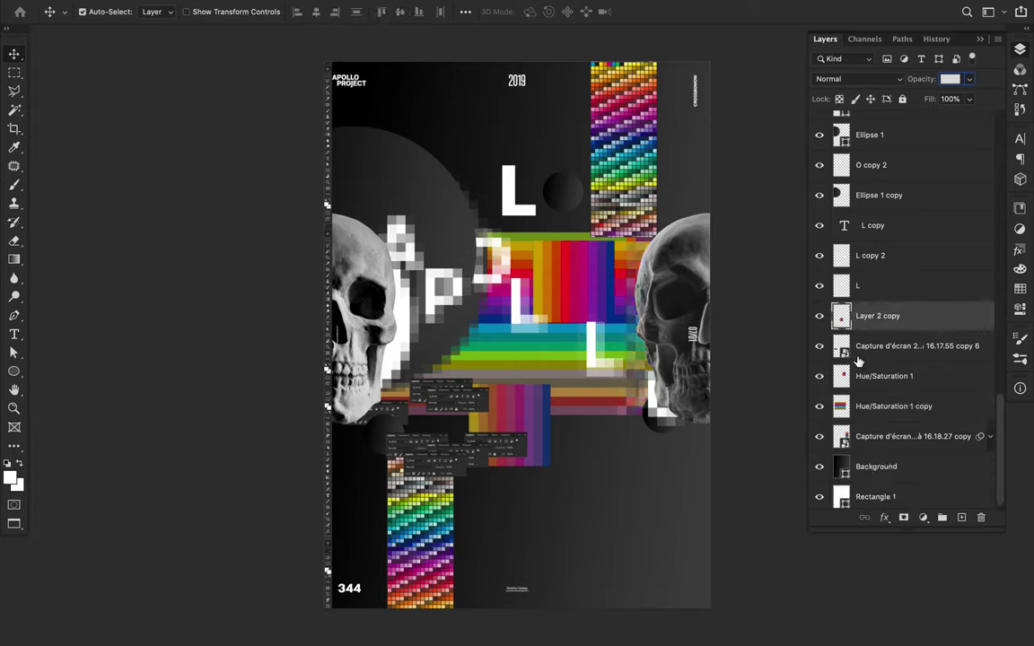
{"action": "key", "text": "super+z"}
- Duplicate the Hue/Saturation adjustment above the lower stripe block's layer and merge the two
{"action": "left_click", "coordinate": [910, 411]}
{"action": "left_click_drag", "start_coordinate": [910, 411], "coordinate": [900, 311], "text": "alt"}
{"action": "left_click", "coordinate": [896, 352], "text": "shift"}
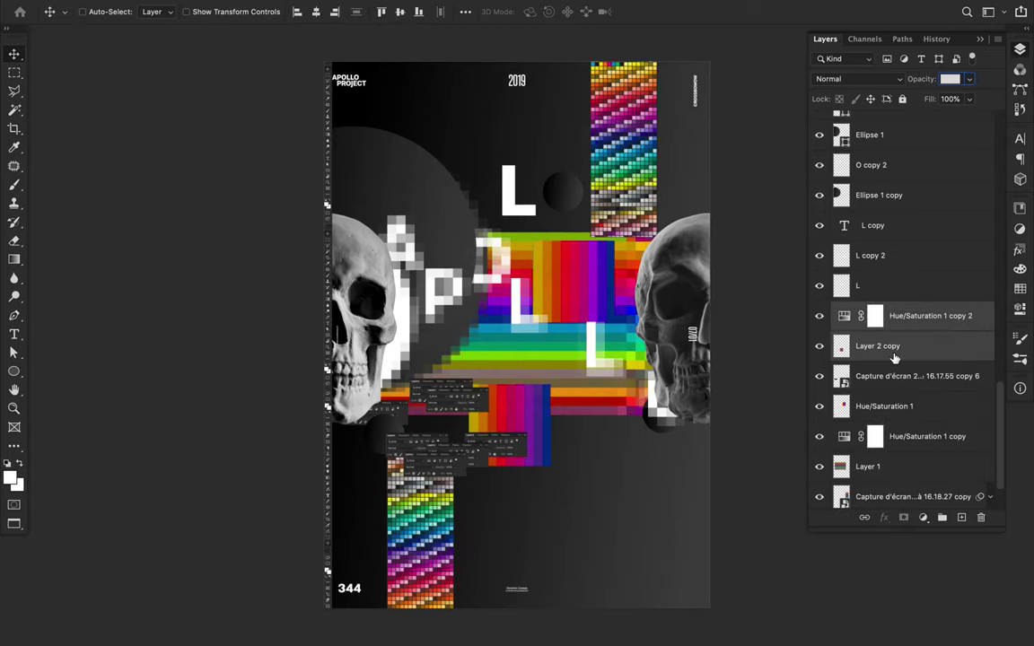
{"action": "key", "text": "super+e"}
{"action": "left_click", "coordinate": [903, 380]}
{"action": "left_click", "coordinate": [914, 409], "text": "shift"}
{"action": "key", "text": "ctrl+e"}
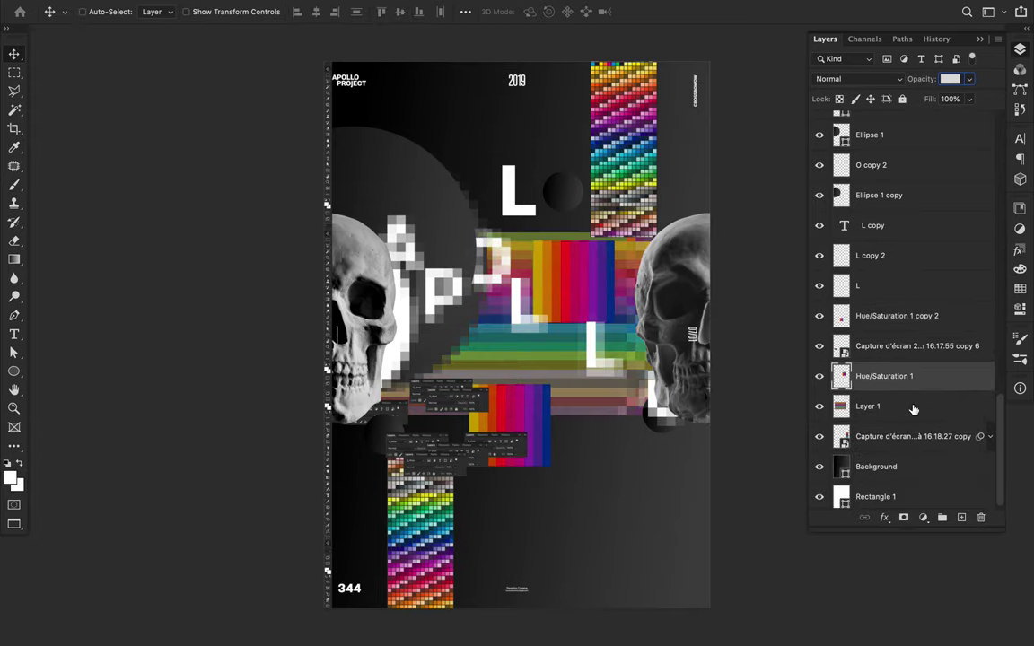
{"action": "key", "text": "super+z"}
- Merge the remaining Hue/Saturation adjustment into the horizontal colour bands layer
{"action": "left_click", "coordinate": [913, 410]}
{"action": "left_click", "coordinate": [912, 444], "text": "shift"}
{"action": "key", "text": "super+e"}
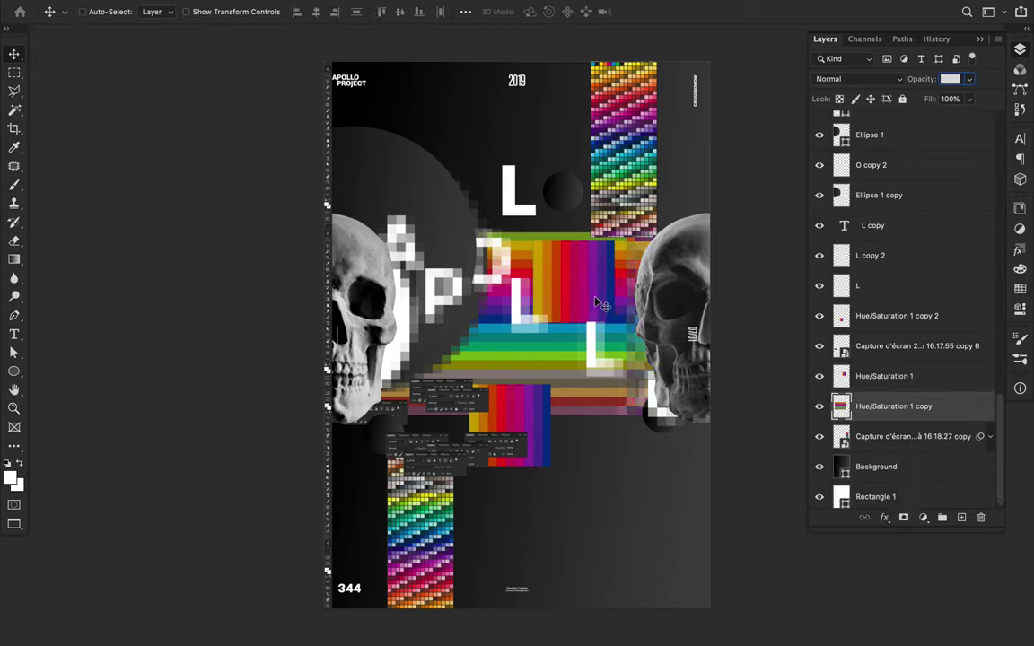
- Enlarge the circle below the left skull to about 183% and place it directly under the jaw
{"action": "left_click", "coordinate": [387, 426], "text": "super"}
{"action": "key", "text": "super+t"}
{"action": "left_click_drag", "start_coordinate": [363, 456], "coordinate": [343, 498]}
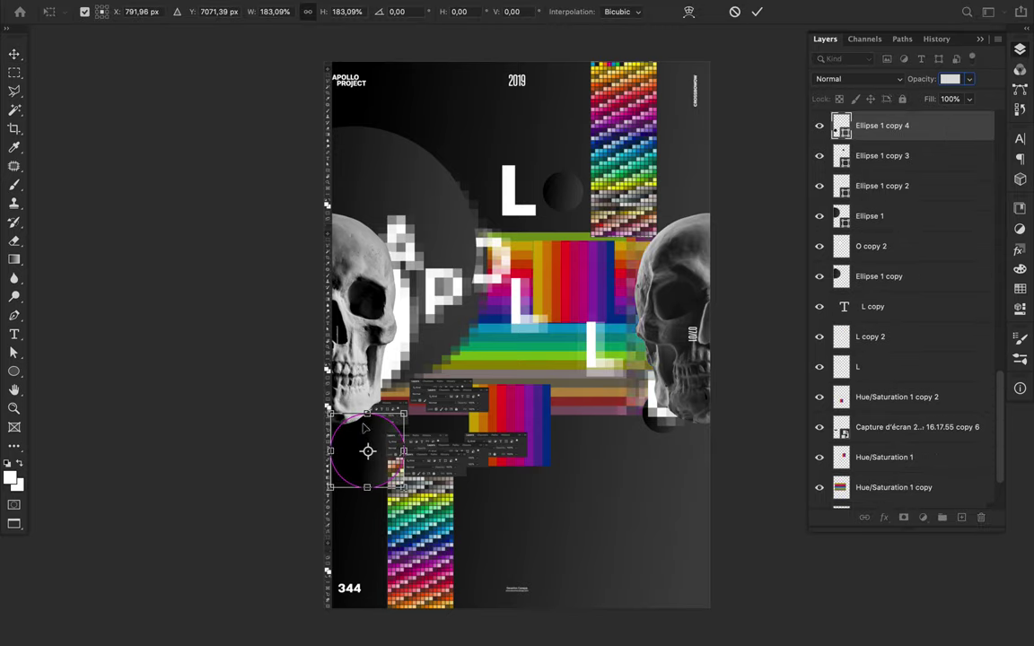
{"action": "key", "text": "Return"}
- Shift the circle beside the upper L to the bands' upper edge and place a copy behind the lower L
{"action": "left_click_drag", "start_coordinate": [556, 211], "coordinate": [579, 381]}
{"action": "left_click_drag", "start_coordinate": [859, 156], "coordinate": [858, 418]}
{"action": "left_click_drag", "start_coordinate": [590, 390], "coordinate": [600, 390]}
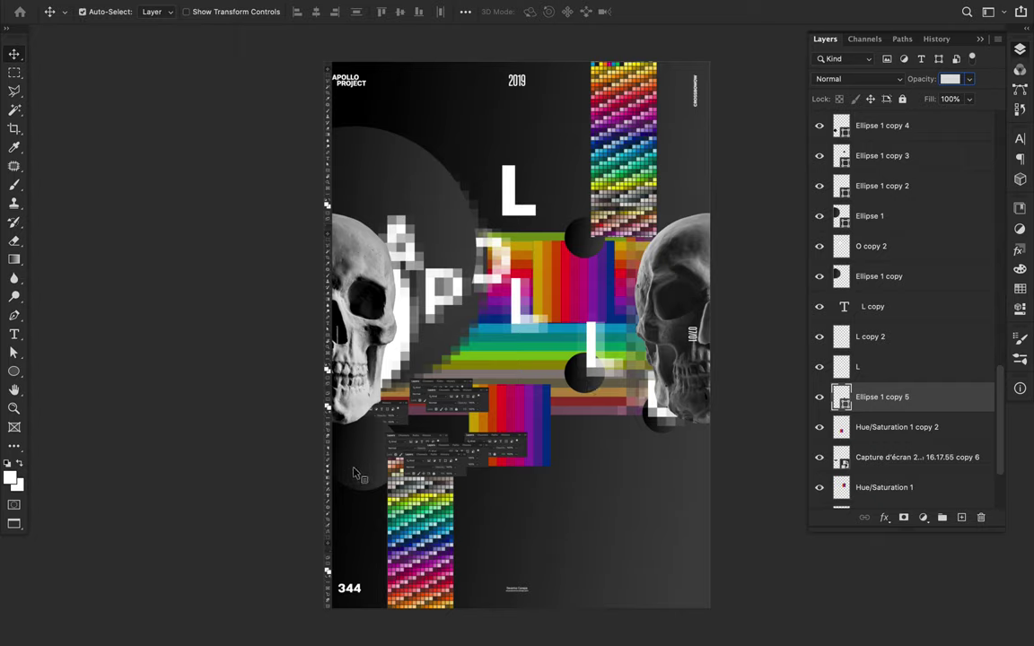
- Copy the circle under the left skull, enlarge it and set it below the colour bands, with its layer just above Background
{"action": "left_click_drag", "start_coordinate": [354, 469], "coordinate": [579, 546]}
{"action": "key", "text": "super+t"}
{"action": "key", "text": "Return"}
{"action": "left_click_drag", "start_coordinate": [536, 509], "coordinate": [497, 471]}
{"action": "left_click_drag", "start_coordinate": [861, 127], "coordinate": [903, 462]}
{"action": "left_click_drag", "start_coordinate": [494, 489], "coordinate": [518, 491]}
- Scale the upper vertical stripe block down and fit it within the orange and red bands under the small circle
{"action": "left_click", "coordinate": [588, 315], "text": "super"}
{"action": "left_click_drag", "start_coordinate": [588, 315], "coordinate": [591, 278]}
{"action": "key", "text": "super+t"}
{"action": "key", "text": "Return"}
{"action": "key", "text": "super+t"}
{"action": "key", "text": "Return"}
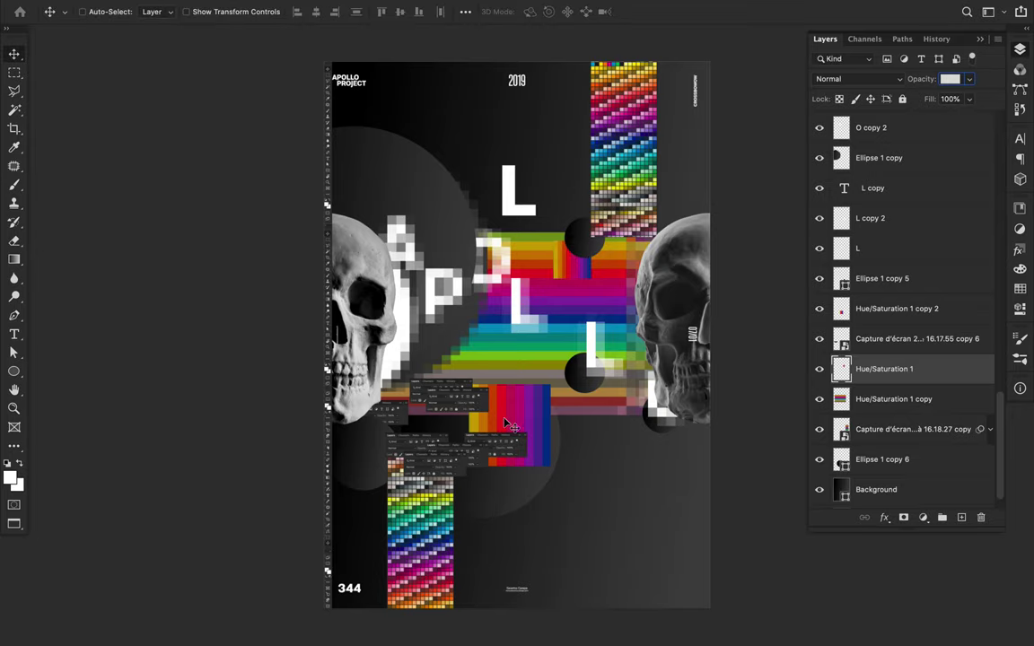
- Move the lower stripe block up into the bands' left part and place a copy under the right skull, behind the swatch layer
{"action": "left_click", "coordinate": [509, 424], "text": "ctrl"}
{"action": "left_click_drag", "start_coordinate": [510, 425], "coordinate": [686, 463]}
{"action": "left_click_drag", "start_coordinate": [704, 413], "coordinate": [703, 368]}
{"action": "scroll", "coordinate": [924, 269], "scroll_direction": "down", "scroll_amount": 2}
{"action": "left_click_drag", "start_coordinate": [924, 249], "coordinate": [886, 416]}
{"action": "left_click_drag", "start_coordinate": [640, 436], "coordinate": [640, 447]}
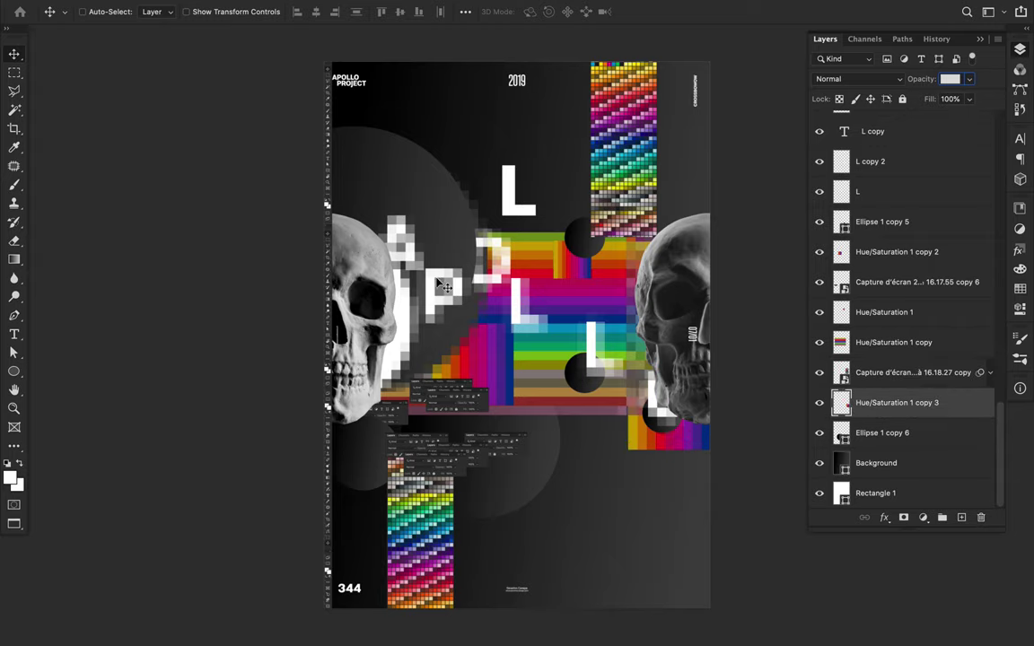
- Copy a very narrow full-height vertical slice of the colour bands to a new layer
{"action": "left_click", "coordinate": [627, 332], "text": "ctrl"}
{"action": "key", "text": "m"}
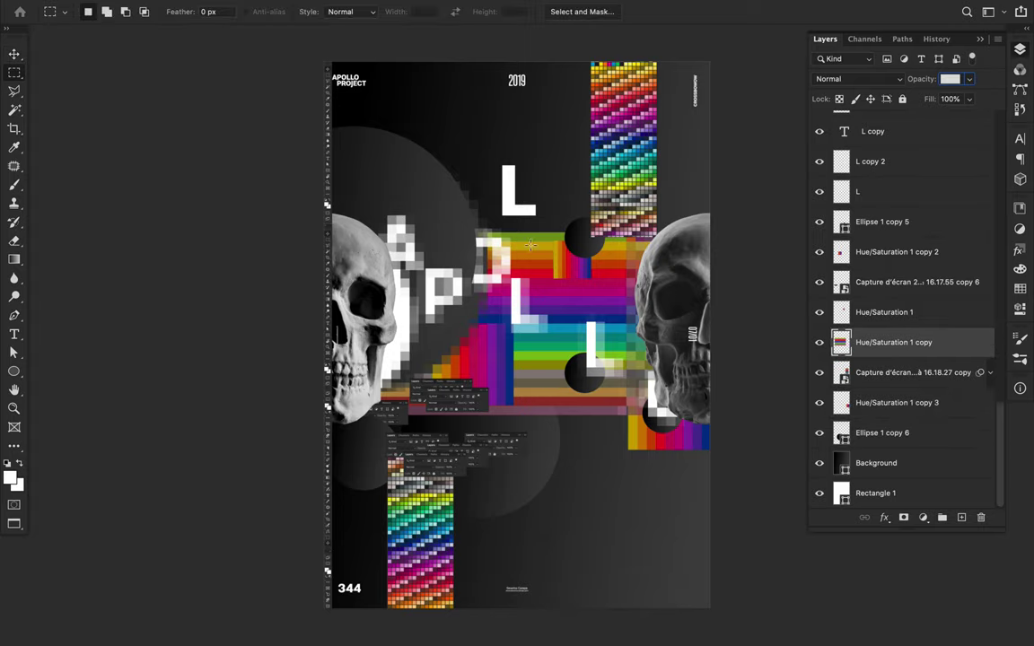
{"action": "left_click_drag", "start_coordinate": [528, 233], "coordinate": [532, 420]}
{"action": "key", "text": "ctrl+j"}
{"action": "key", "text": "v"}
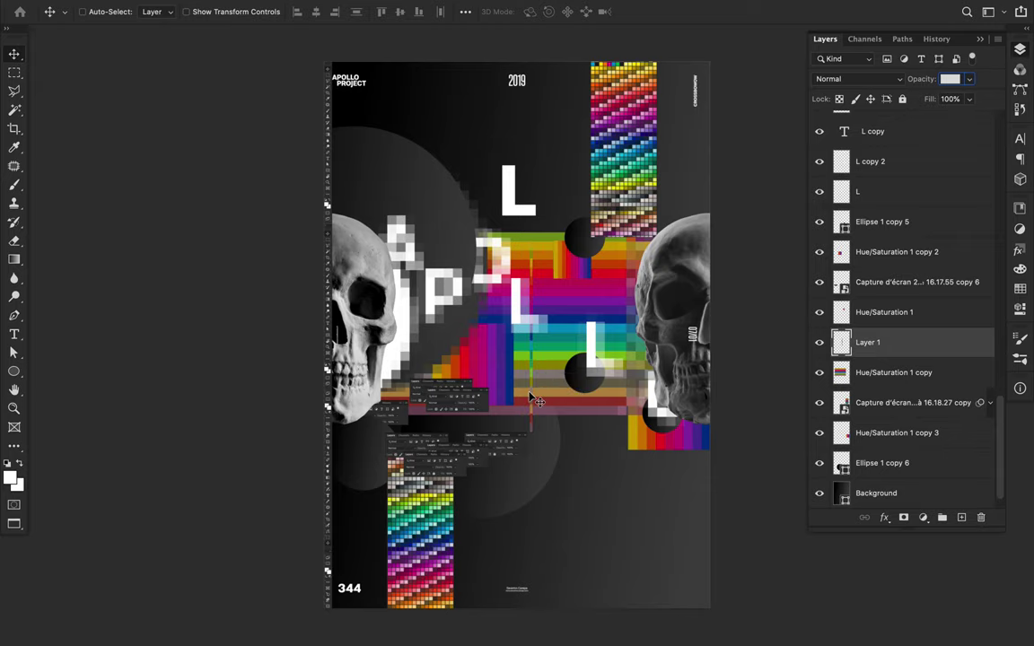
- Save the poster and move the thin colour slice upward so it extends above the bands to the upper L
{"action": "key", "text": "f"}
{"action": "key", "text": "f"}
{"action": "key", "text": "ctrl+s"}
{"action": "left_click_drag", "start_coordinate": [523, 395], "coordinate": [529, 366]}
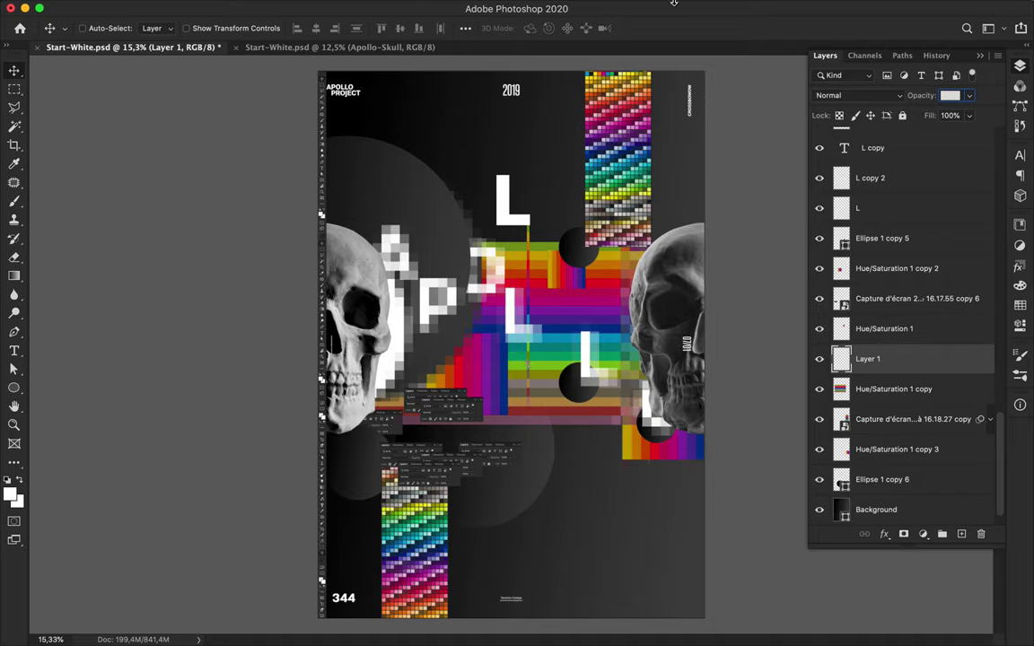
{"action": "left_click_drag", "start_coordinate": [529, 273], "coordinate": [532, 273]}
- Copy the thin colour slice, rotate it into a rising diagonal line and place it over the large circle near the upper L
{"action": "left_click_drag", "start_coordinate": [533, 344], "coordinate": [443, 249]}
{"action": "key", "text": "super+t"}
{"action": "left_click_drag", "start_coordinate": [464, 109], "coordinate": [561, 145]}
{"action": "key", "text": "Return"}
{"action": "left_click_drag", "start_coordinate": [491, 199], "coordinate": [491, 162]}
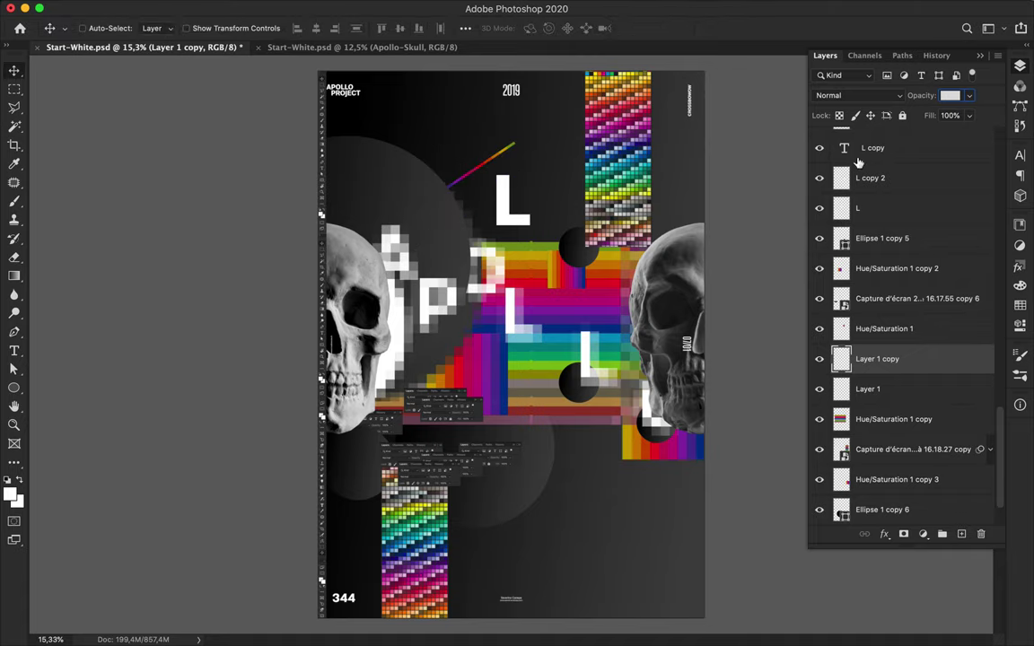
- Raise the diagonal line's layer above the circles and place a copy running down from beneath the right skull
{"action": "left_click_drag", "start_coordinate": [908, 358], "coordinate": [908, 165]}
{"action": "left_click_drag", "start_coordinate": [488, 162], "coordinate": [578, 456]}
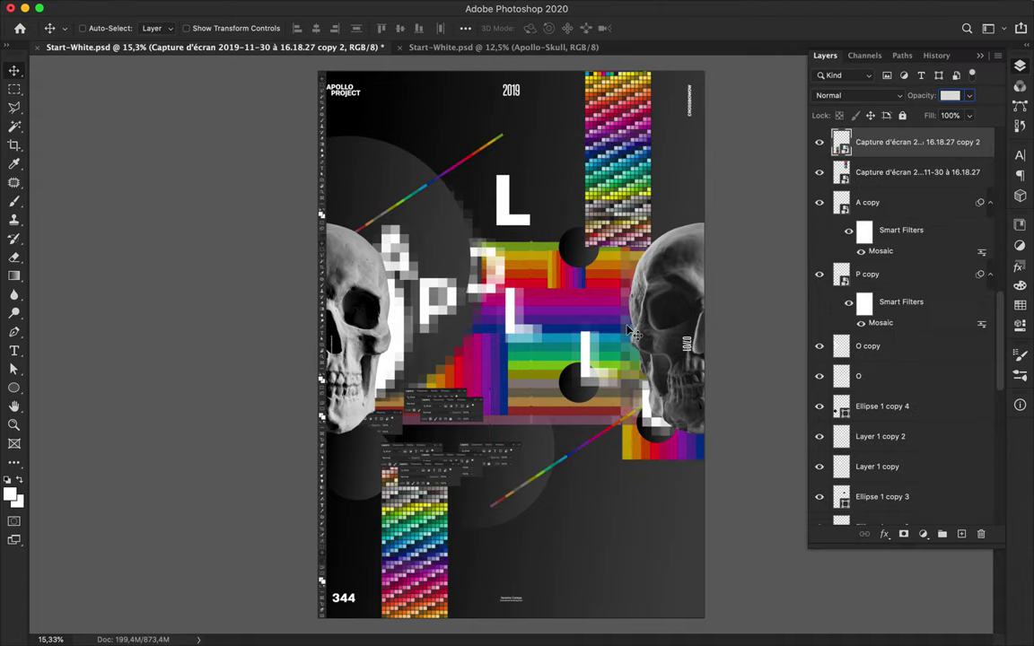
- Delete the leftover thin vertical slice from the colour bands
{"action": "left_click", "coordinate": [648, 9]}
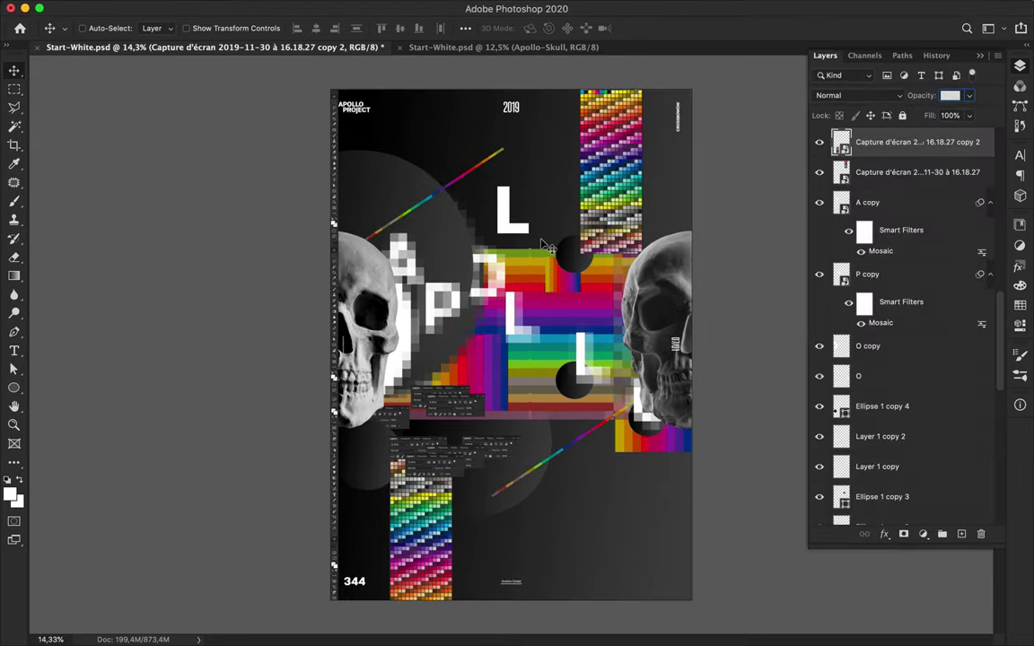
{"action": "left_click", "coordinate": [544, 281]}
{"action": "left_click", "coordinate": [477, 223]}
{"action": "key", "text": "Delete"}
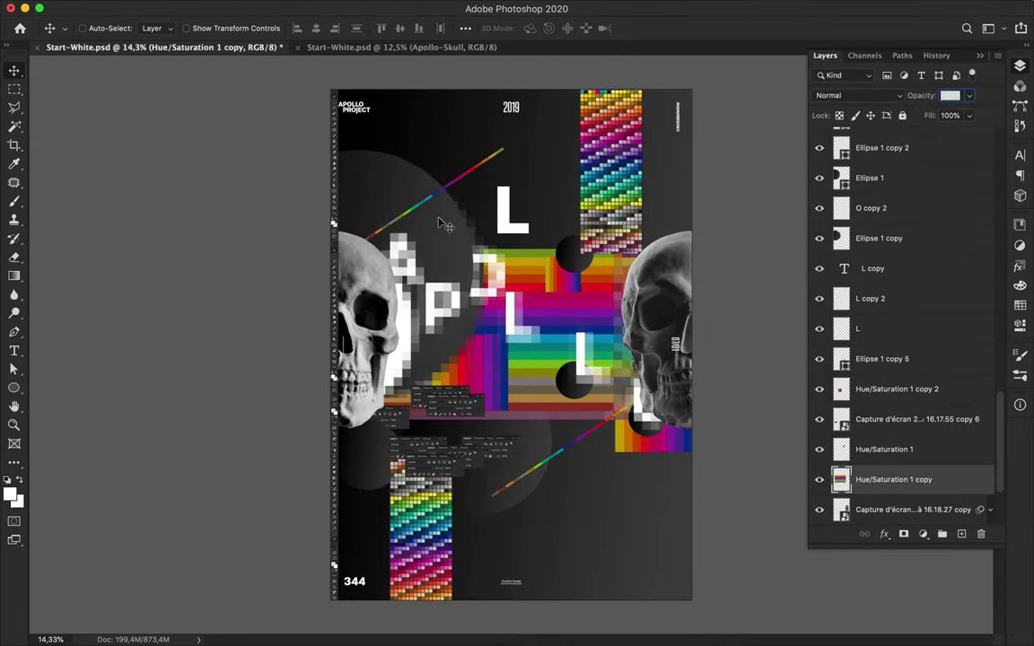
- Apply the Mosaic filter two more times to the pixelated P
{"action": "left_click", "coordinate": [458, 259]}
{"action": "left_click", "coordinate": [303, 8]}
{"action": "left_click", "coordinate": [305, 24]}
{"action": "key", "text": "Return"}
{"action": "left_click", "coordinate": [302, 8]}
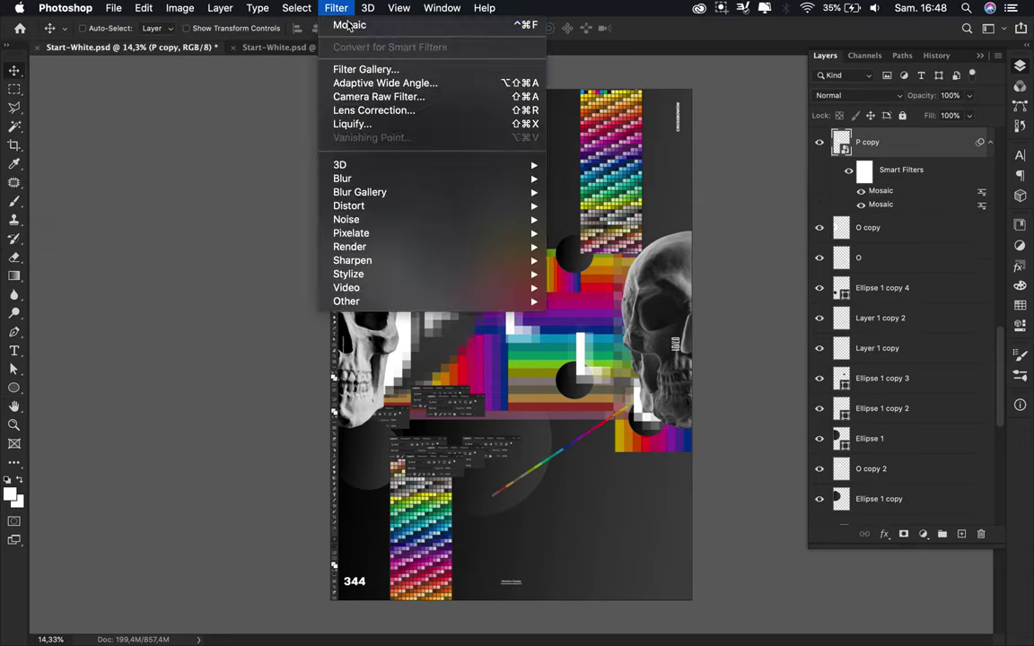
{"action": "left_click", "coordinate": [305, 24]}
{"action": "key", "text": "Return"}
- Reapply the Mosaic filter to the pixelated O at the edge of the colour bands
{"action": "left_click", "coordinate": [467, 222]}
{"action": "left_click", "coordinate": [303, 8]}
{"action": "left_click", "coordinate": [306, 24]}
- Delete the solid white upper L, and shift the pixelated O slightly up and left and duplicate its layer
{"action": "left_click", "coordinate": [508, 203], "text": "super"}
{"action": "key", "text": "Delete"}
{"action": "mouse_move", "coordinate": [497, 285]}
{"action": "left_mouse_down"}
{"action": "mouse_move", "coordinate": [492, 273]}
{"action": "mouse_move", "coordinate": [534, 234]}
{"action": "mouse_move", "coordinate": [493, 275]}
{"action": "left_mouse_up"}
{"action": "key", "text": "super+j"}
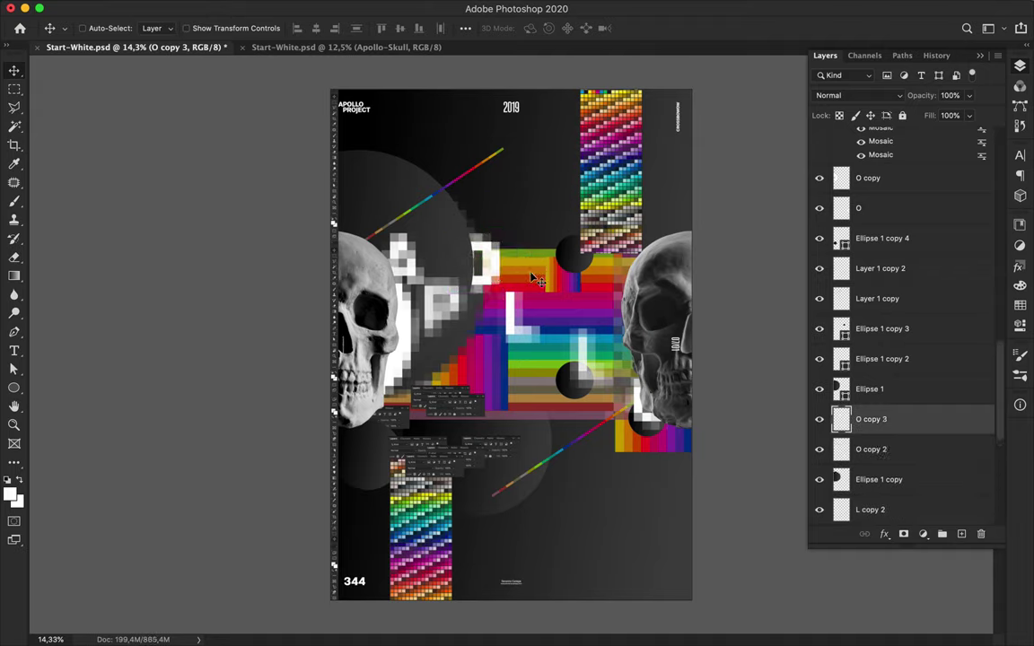
- Move the circle behind the lower L to the vertical stripe block in the bands' left part and enlarge it
{"action": "left_click", "coordinate": [572, 387], "text": "super"}
{"action": "left_click_drag", "start_coordinate": [571, 387], "coordinate": [510, 342]}
{"action": "key", "text": "super+t"}
{"action": "key", "text": "Return"}
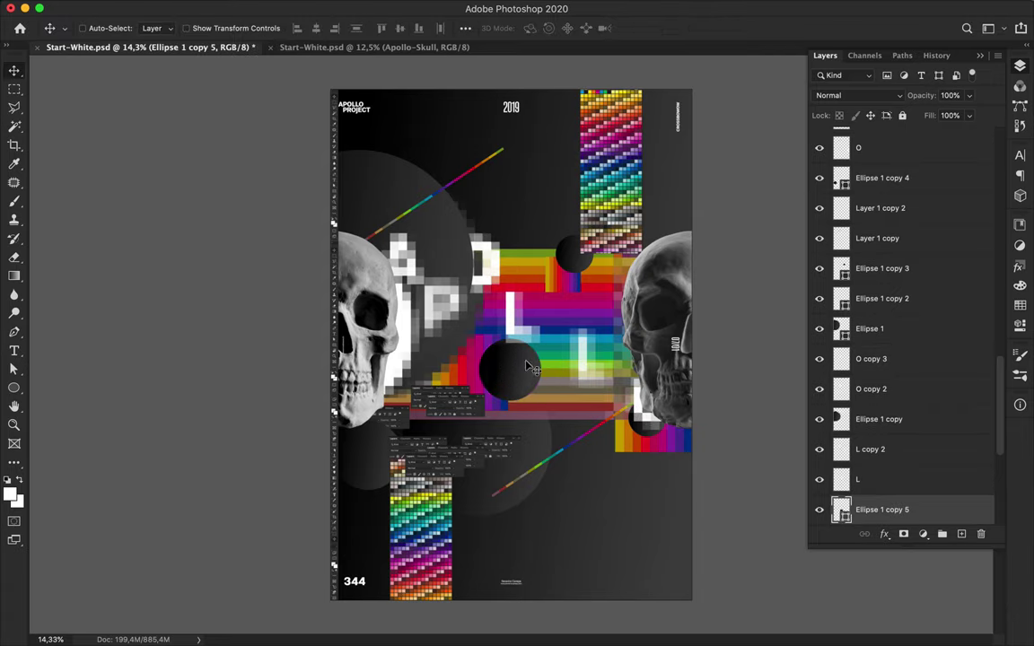
- Place the enlarged circle's layer directly beneath the vertical stripe block and shift the circle so it shows past the block's edges
{"action": "scroll", "coordinate": [881, 297], "scroll_direction": "down", "scroll_amount": 10}
{"action": "left_click_drag", "start_coordinate": [881, 242], "coordinate": [881, 288]}
{"action": "left_click_drag", "start_coordinate": [533, 383], "coordinate": [548, 360]}
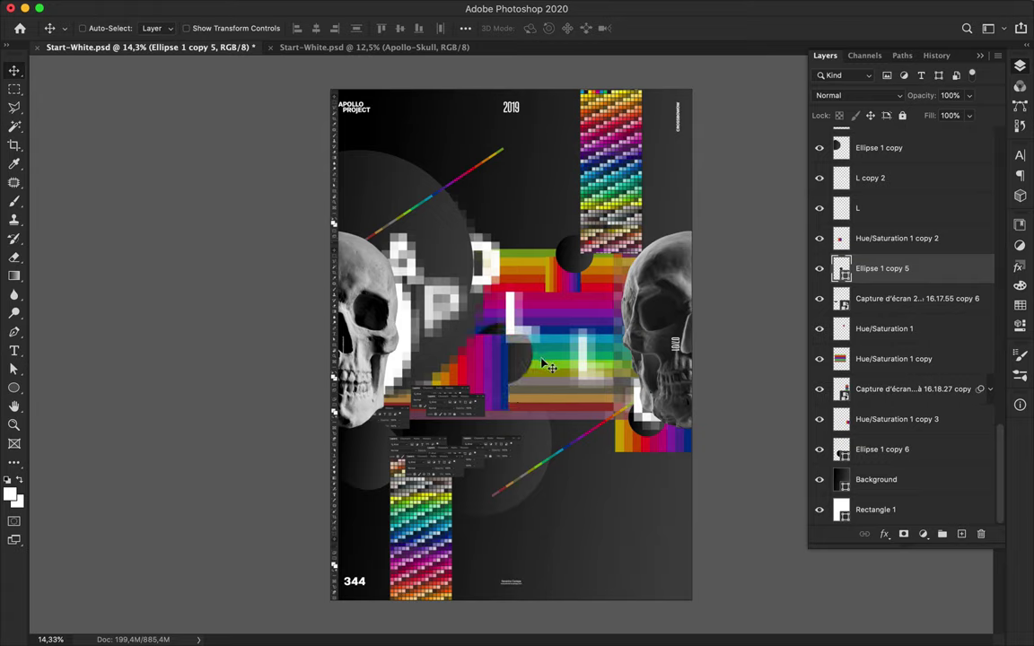
- Shrink the small circle under the upper swatch grid, nudge it against the grid's lower corner and save the poster
{"action": "left_click", "coordinate": [567, 257], "text": "super"}
{"action": "key", "text": "super+t"}
{"action": "left_click_drag", "start_coordinate": [555, 273], "coordinate": [565, 264]}
{"action": "key", "text": "Return"}
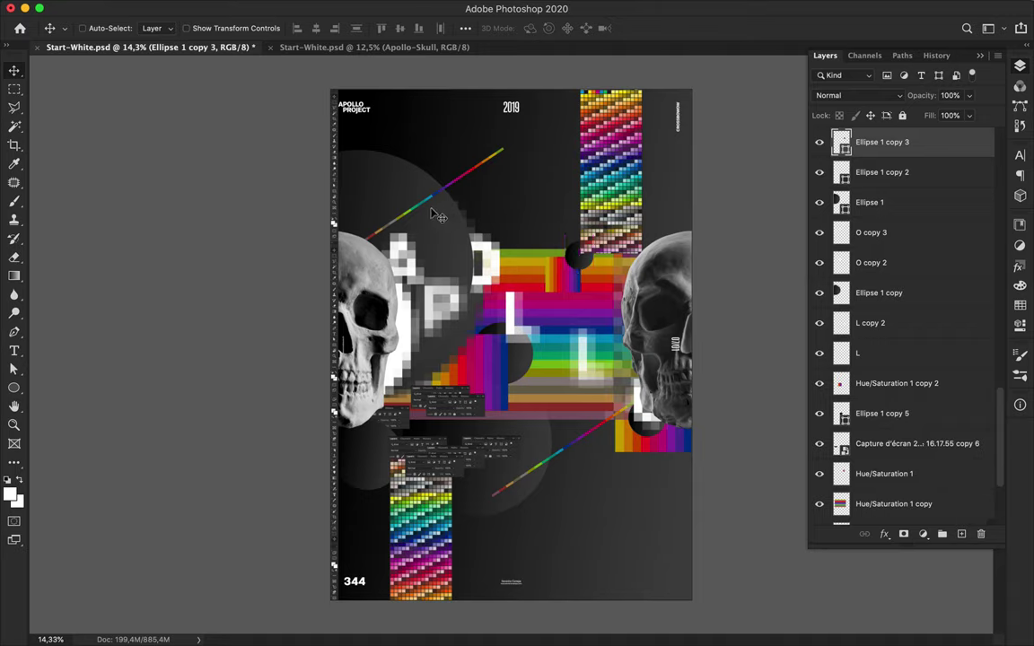
{"action": "key", "text": "super+s"}
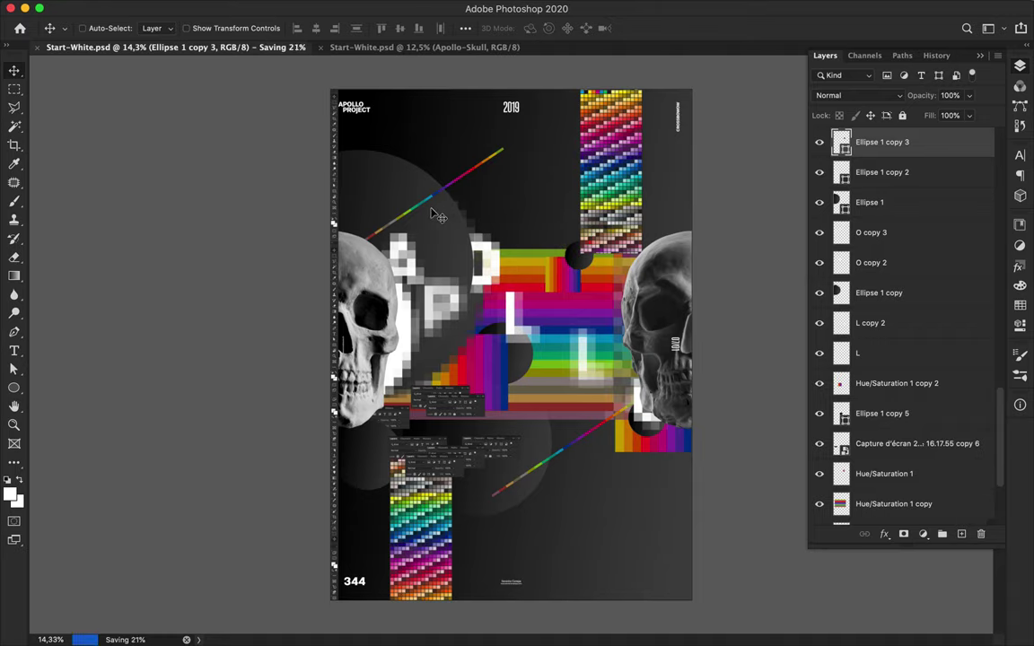
{"action": "left_click", "coordinate": [722, 9]}
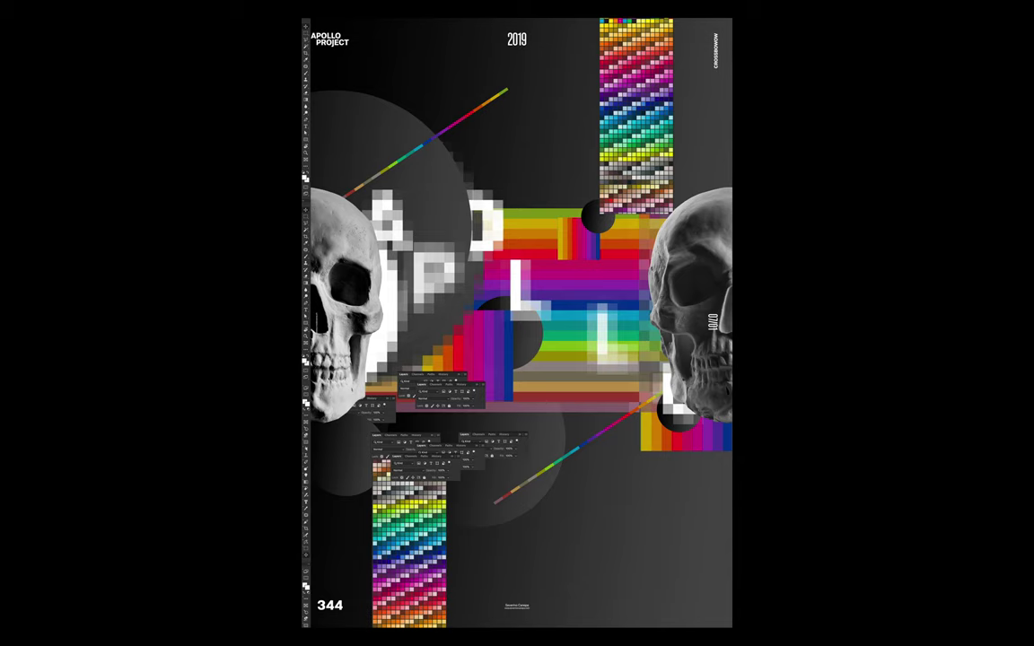